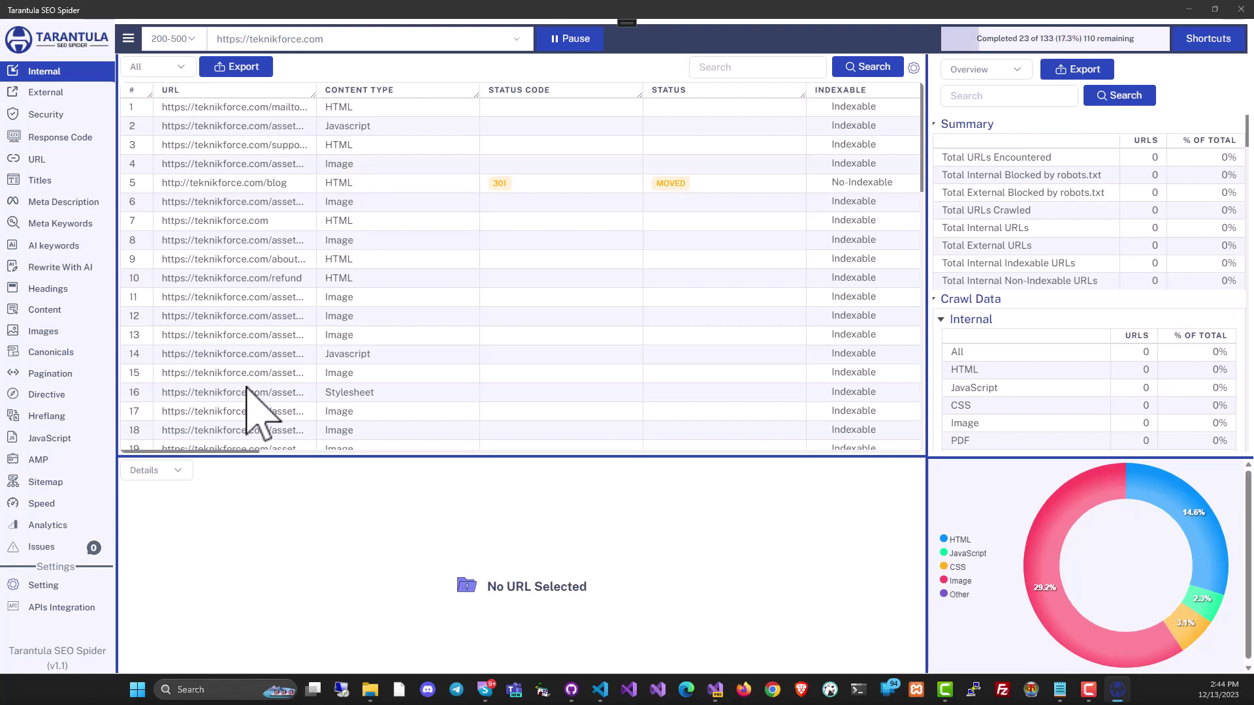
drag(224, 453, 215, 453)
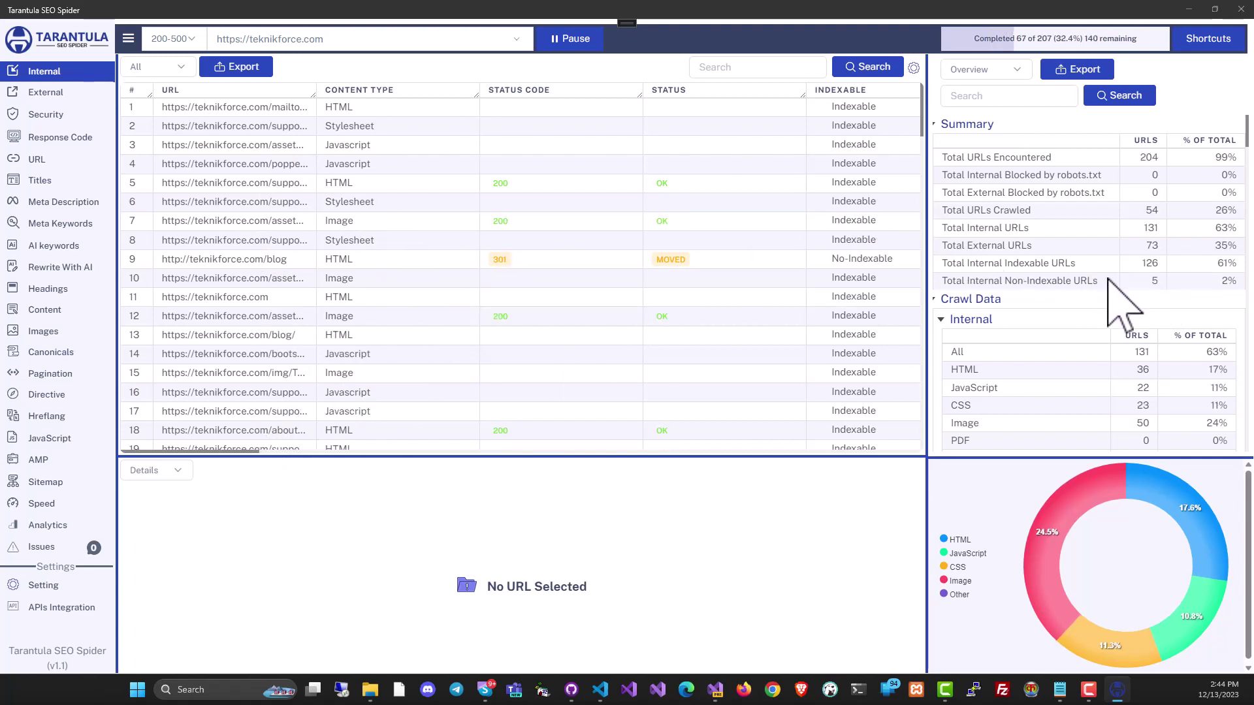
drag(922, 117, 925, 289)
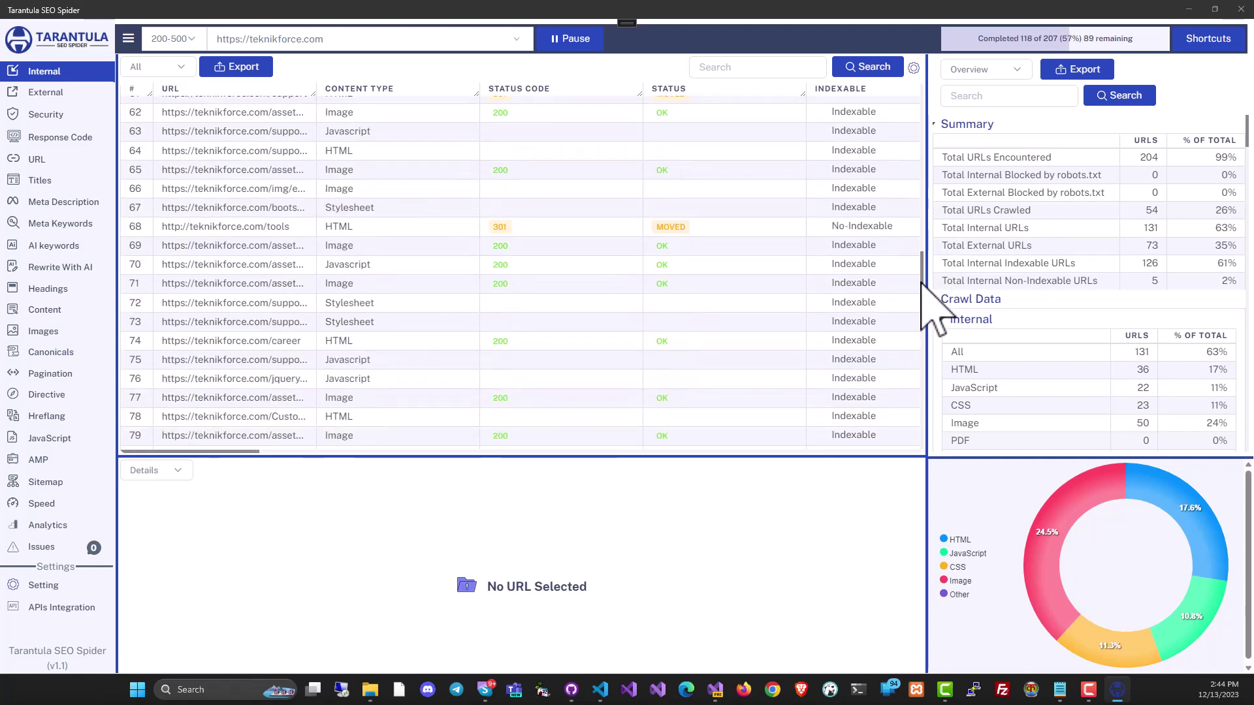
drag(925, 289, 926, 318)
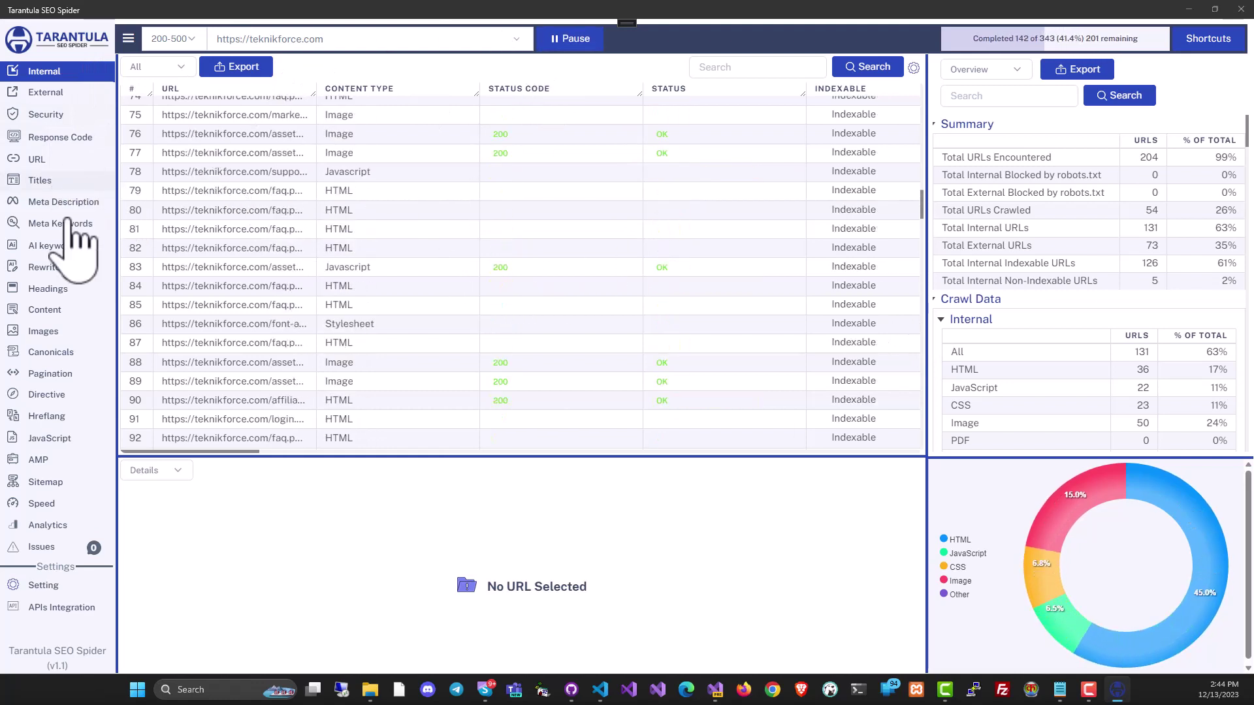
- Check the external URLs and security reports, inspecting the broken linkedin.jpg image
click(46, 92)
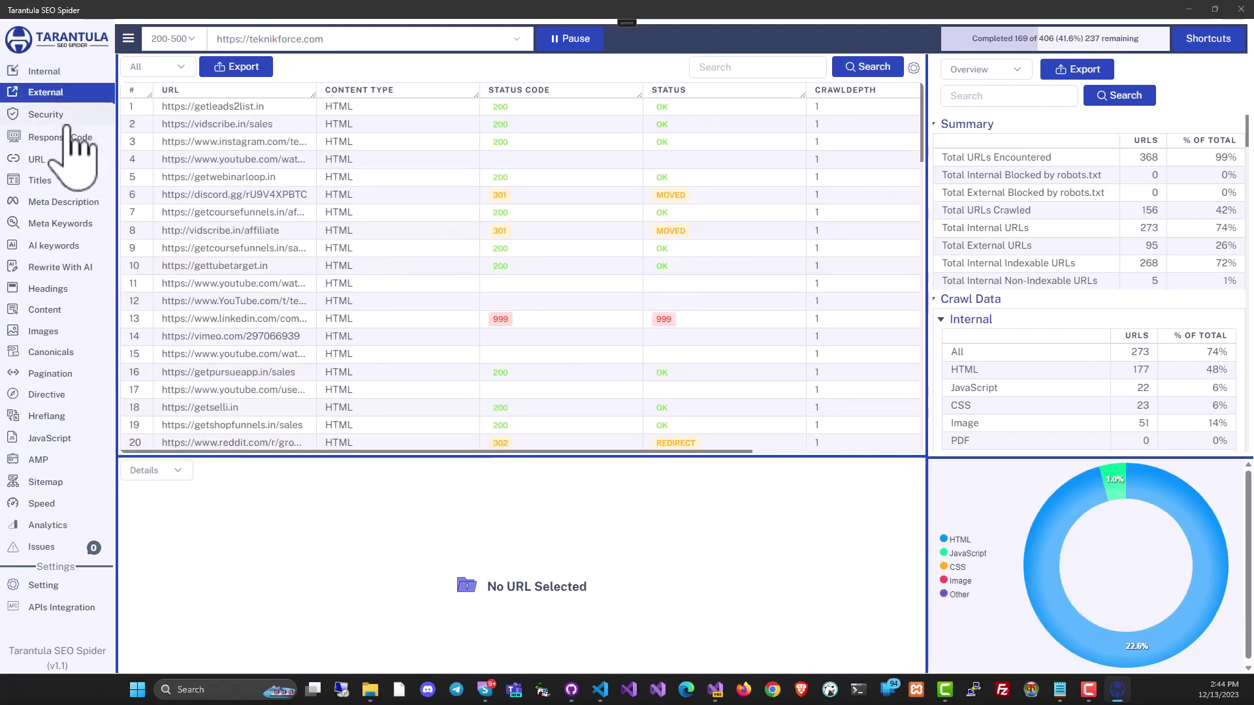
click(45, 114)
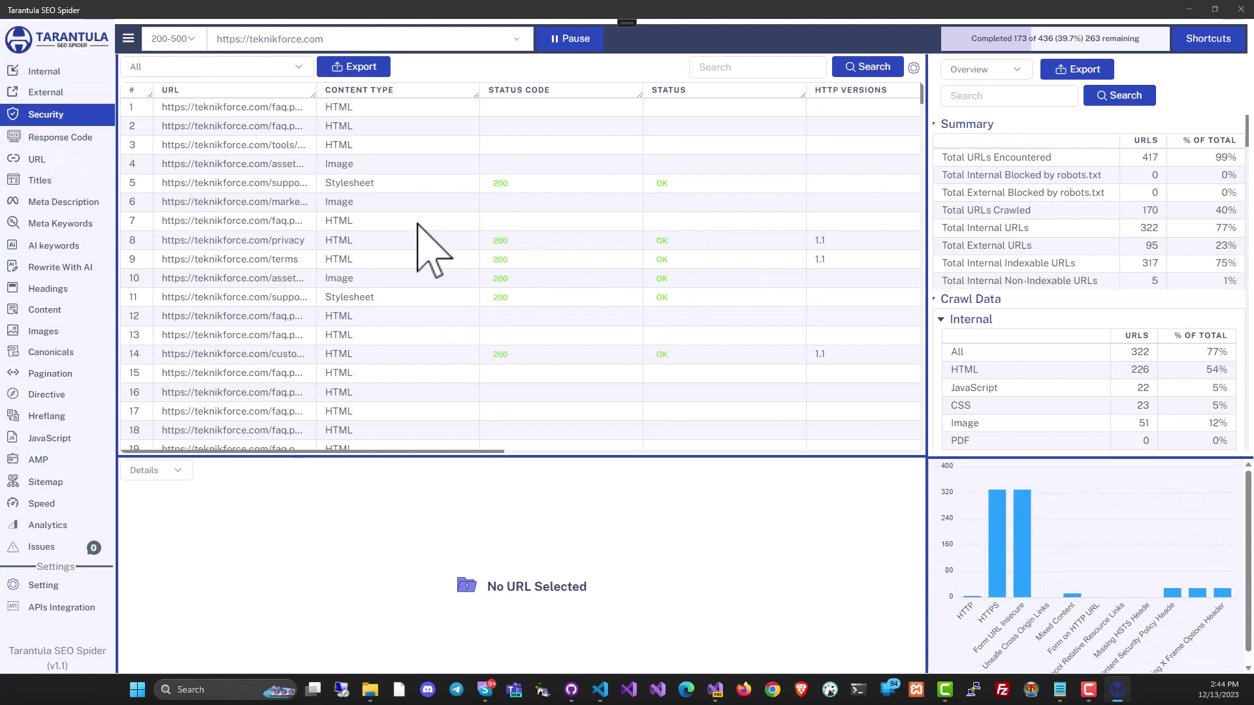
scroll(432, 250, down, 5)
scroll(421, 236, down, 2)
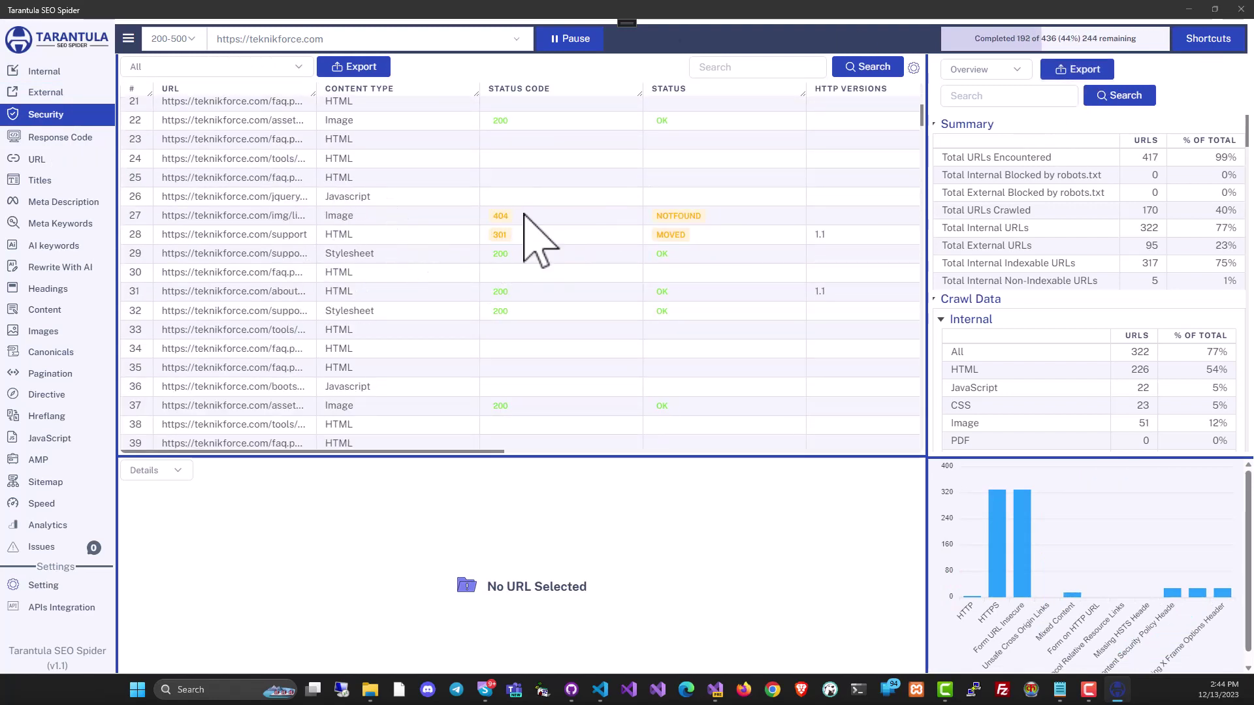
click(563, 216)
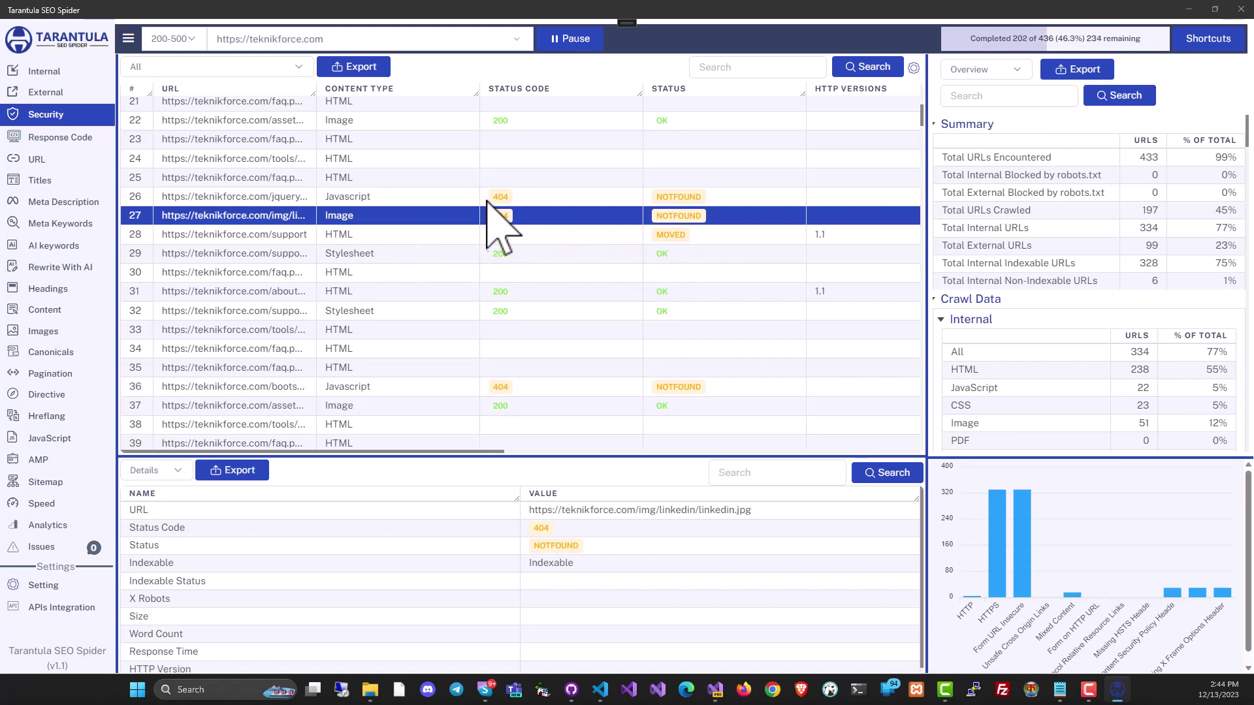
- Go from the response code and URL reports to page titles, inspecting the About and Privacy Policy pages
click(61, 138)
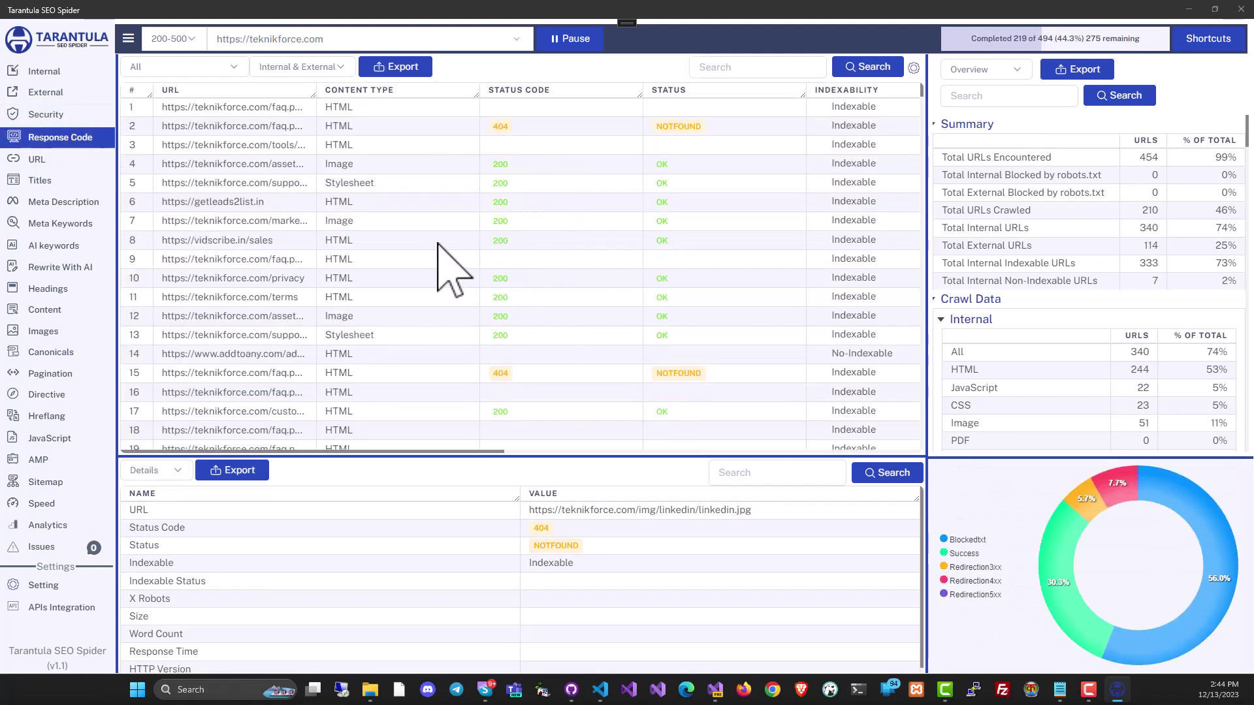
click(37, 159)
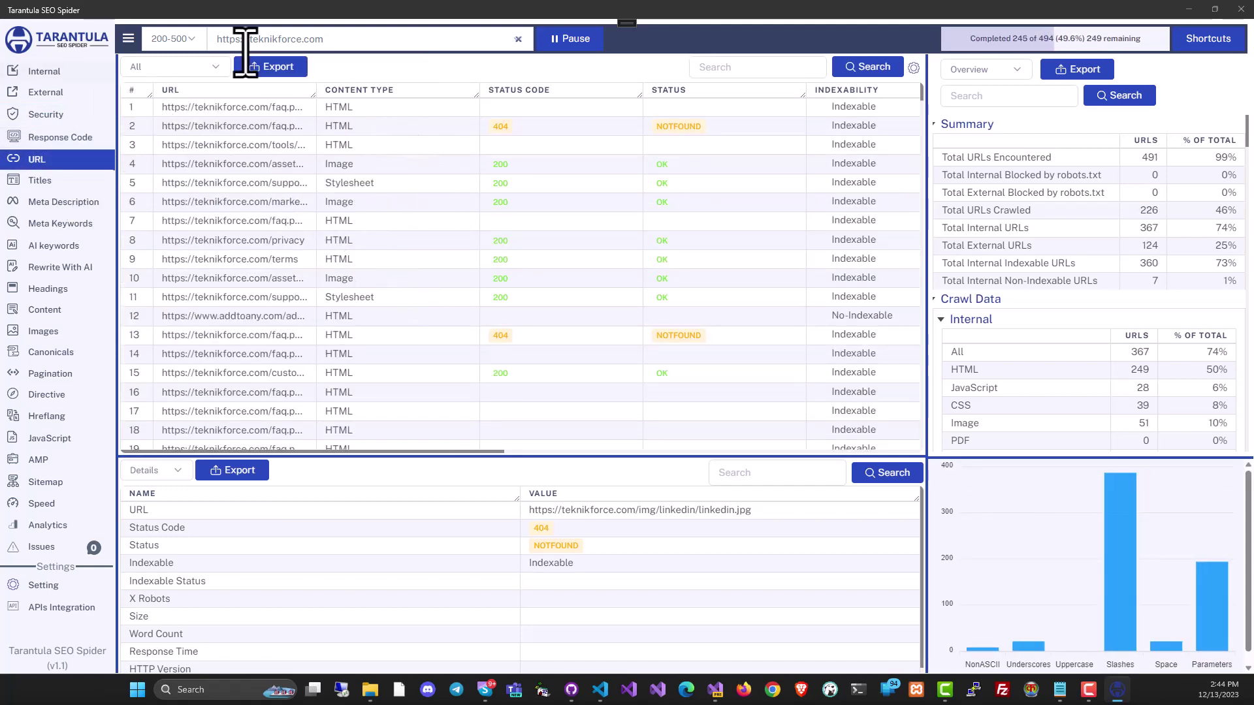
click(39, 181)
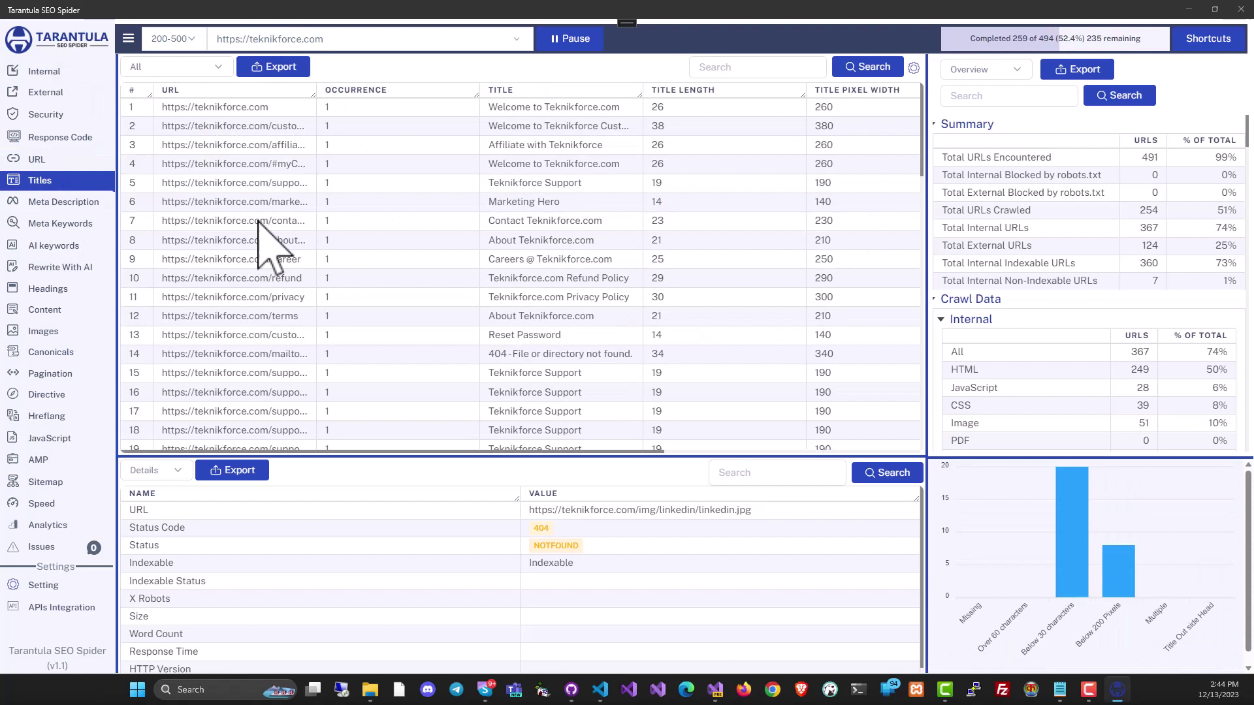
mouse_move(287, 453)
mouse_down()
mouse_move(610, 457)
mouse_move(265, 456)
mouse_up()
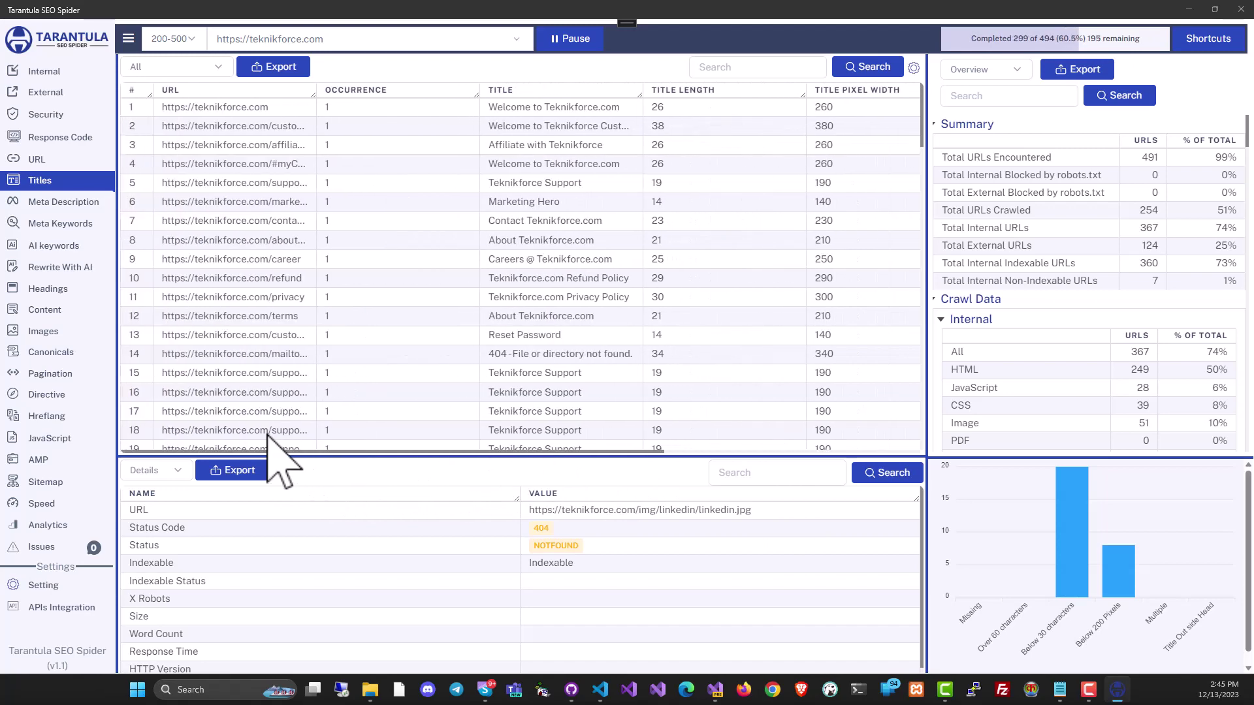
scroll(530, 206, down, 2)
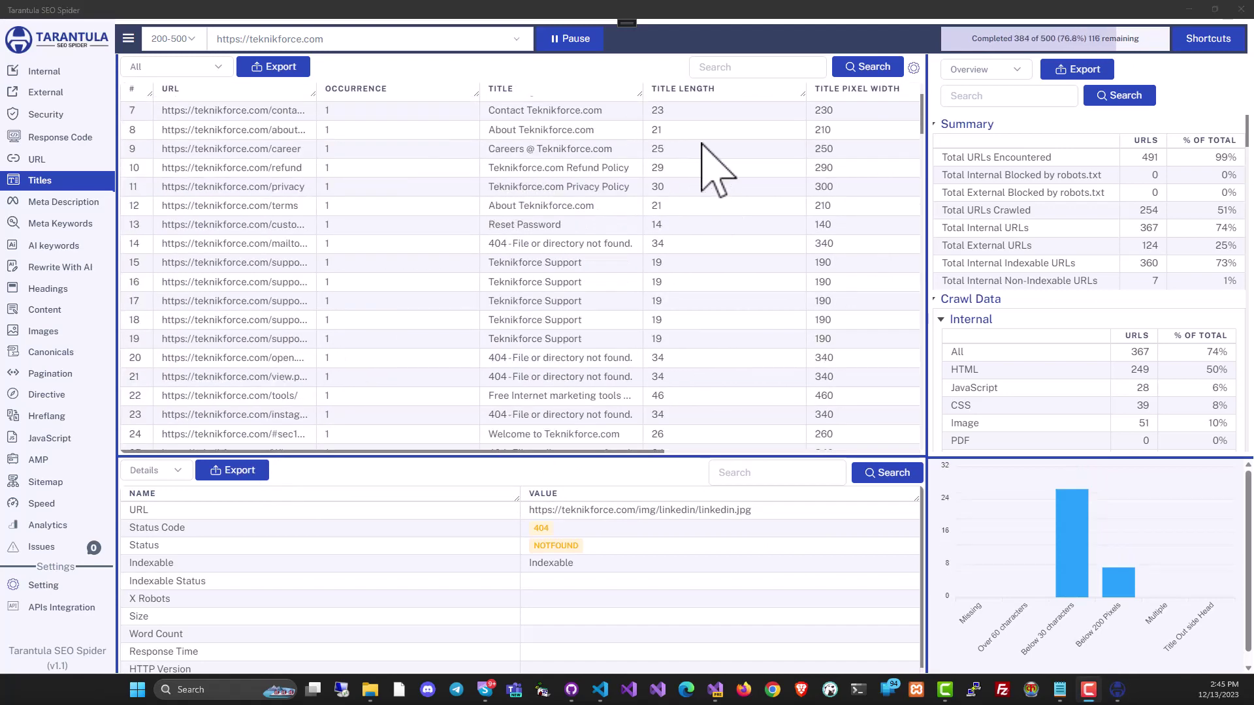
click(674, 112)
click(670, 131)
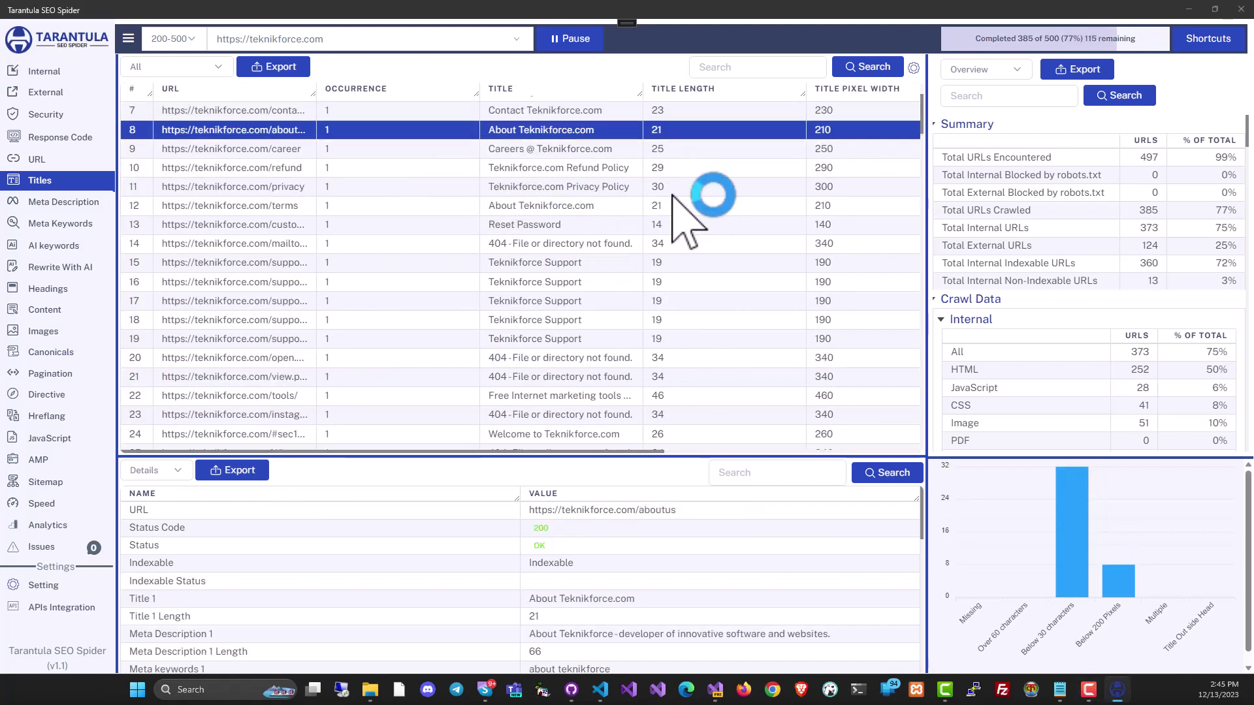
click(671, 188)
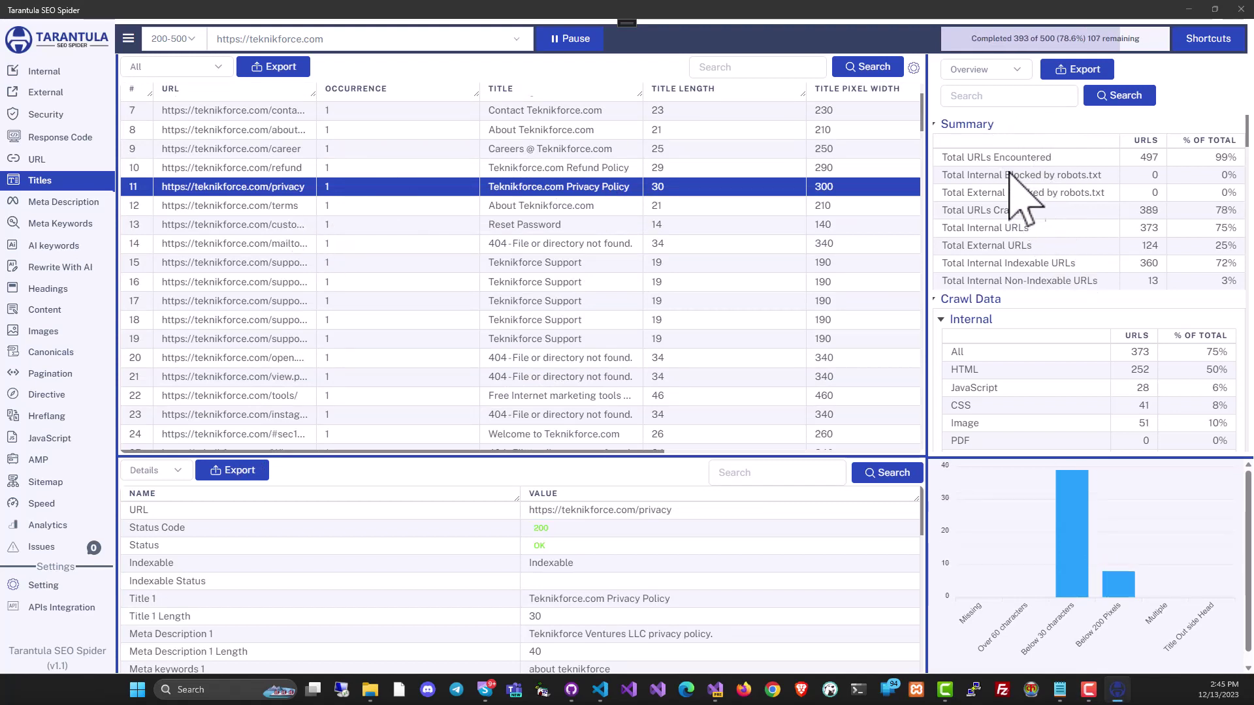
- Switch the side panel to Issues and open the Form on HTTP URL and Missing HSTS Header issues
click(985, 69)
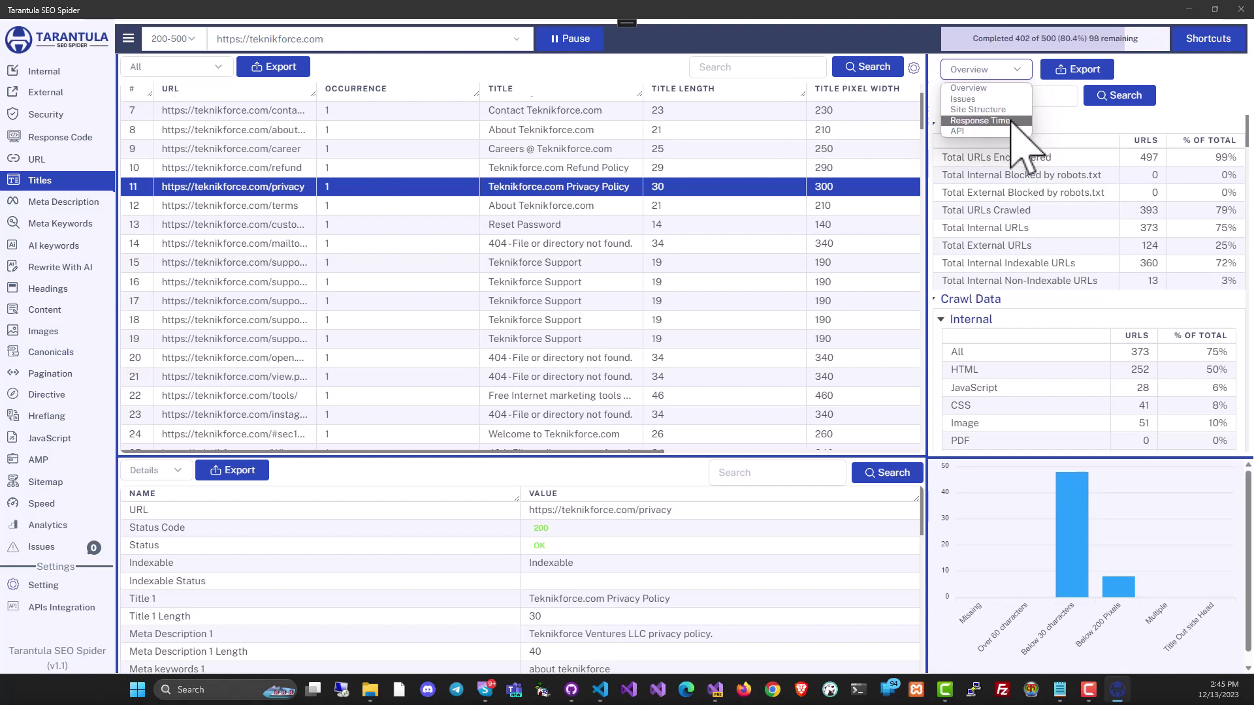
click(980, 99)
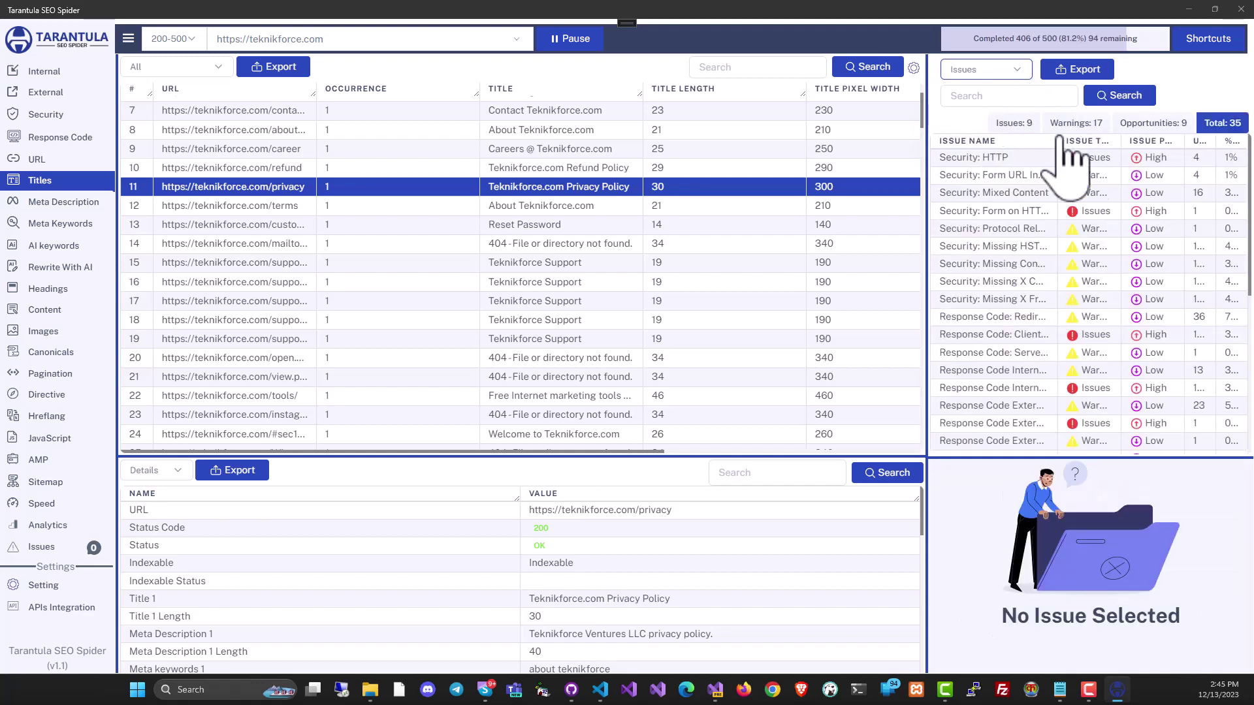
mouse_move(1246, 204)
mouse_down()
mouse_move(1242, 352)
mouse_move(1245, 196)
mouse_up()
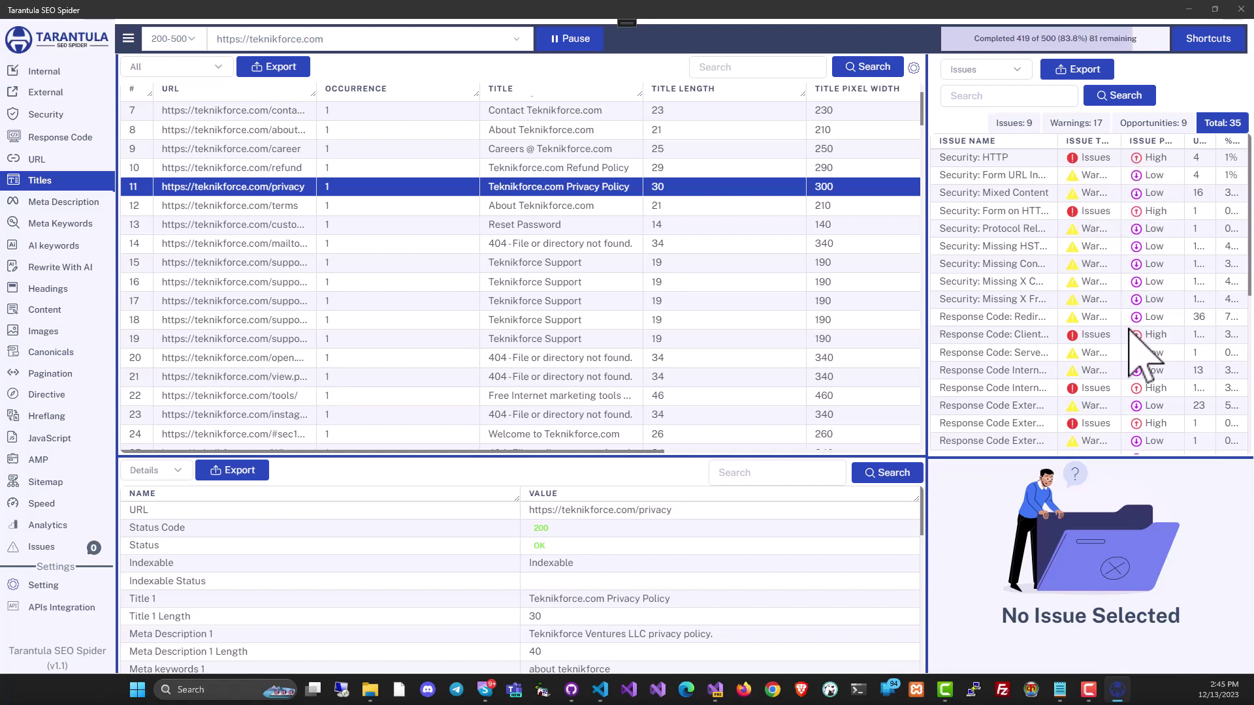
click(995, 211)
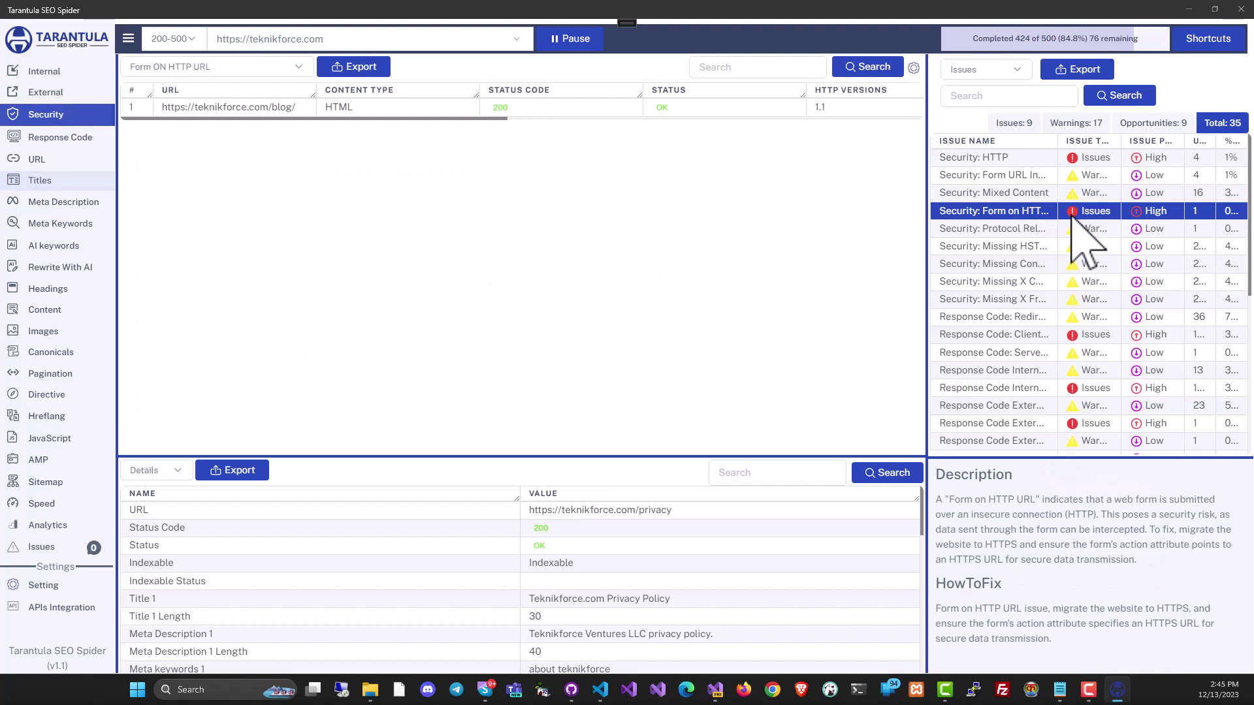
click(1018, 247)
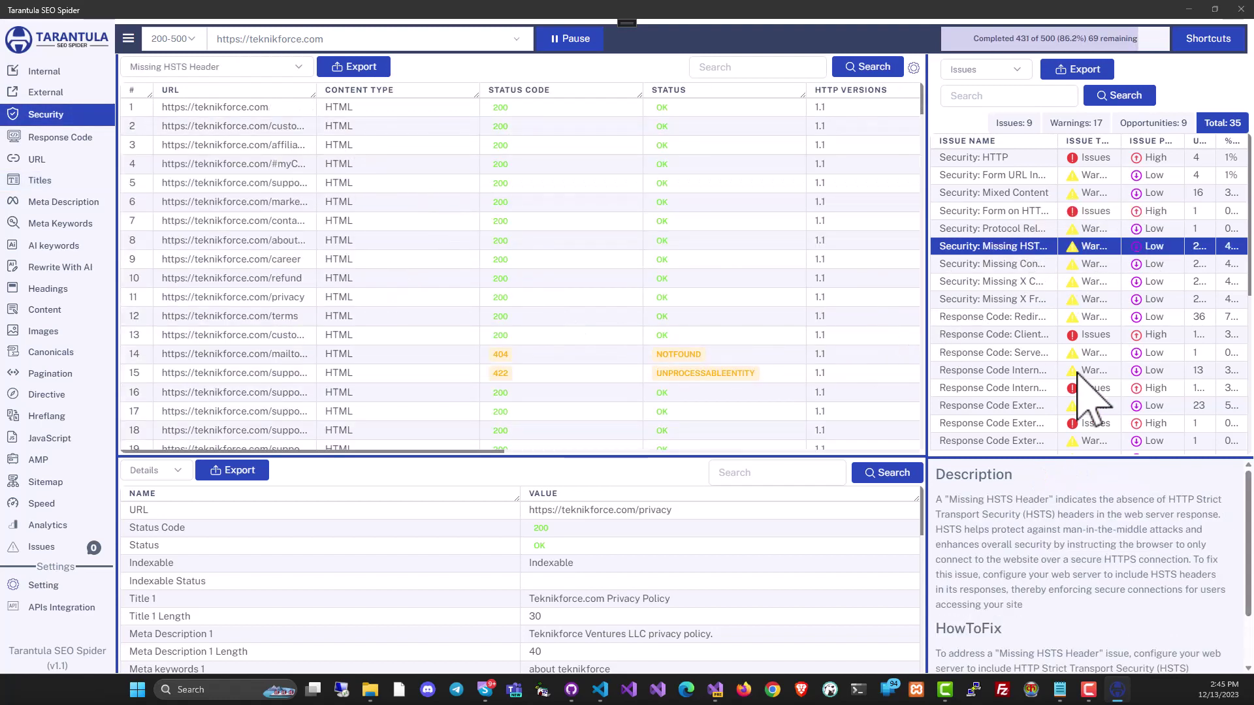
- View meta descriptions, inspect the customer login page, then show the meta keywords report
click(63, 202)
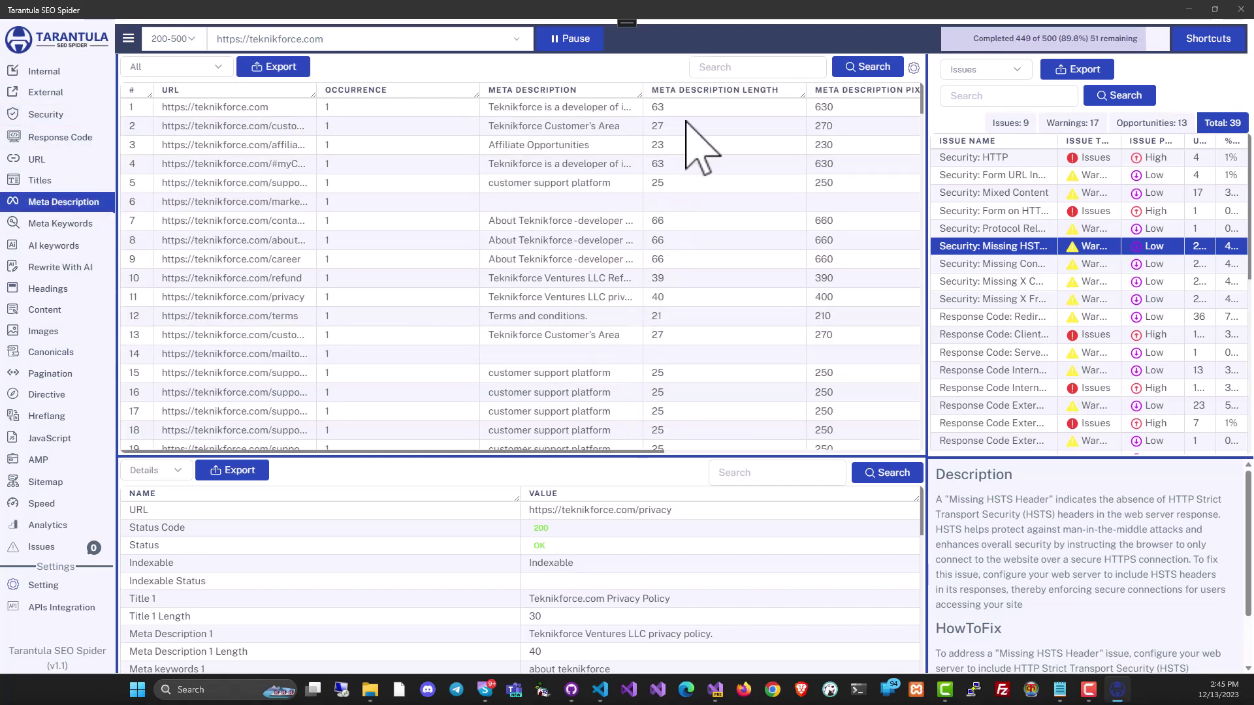
scroll(649, 455, right, 3)
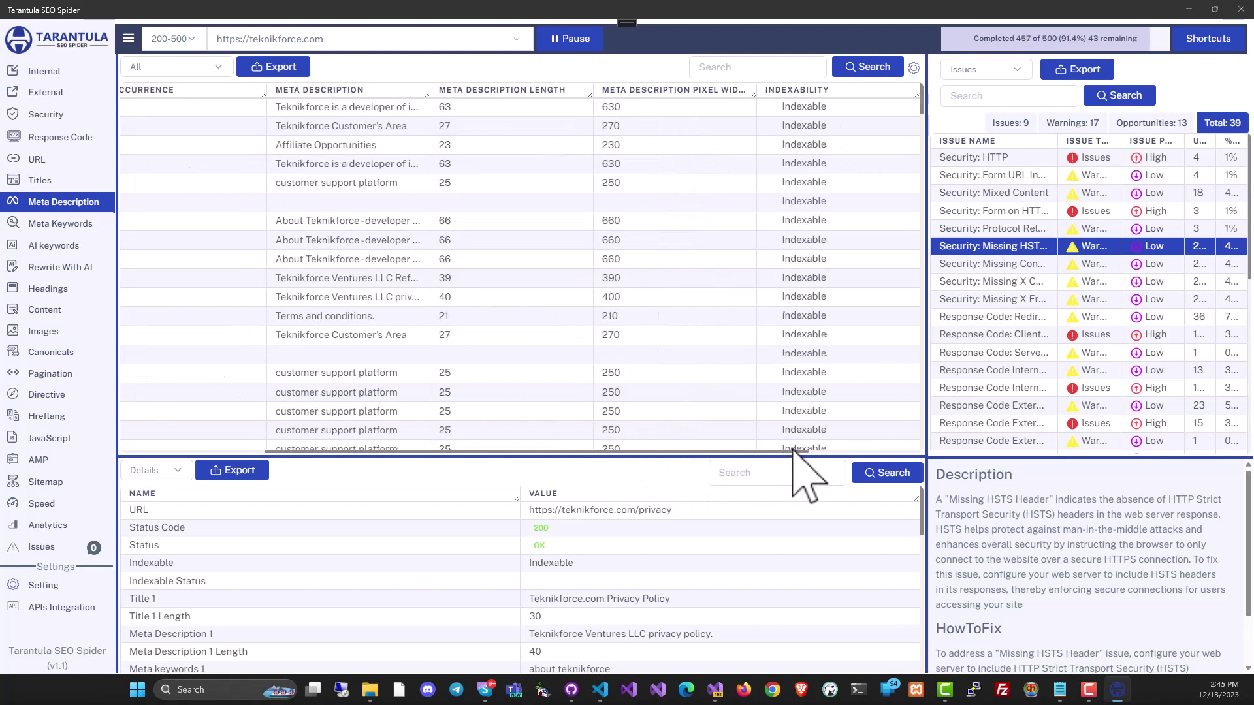
scroll(627, 470, left, 3)
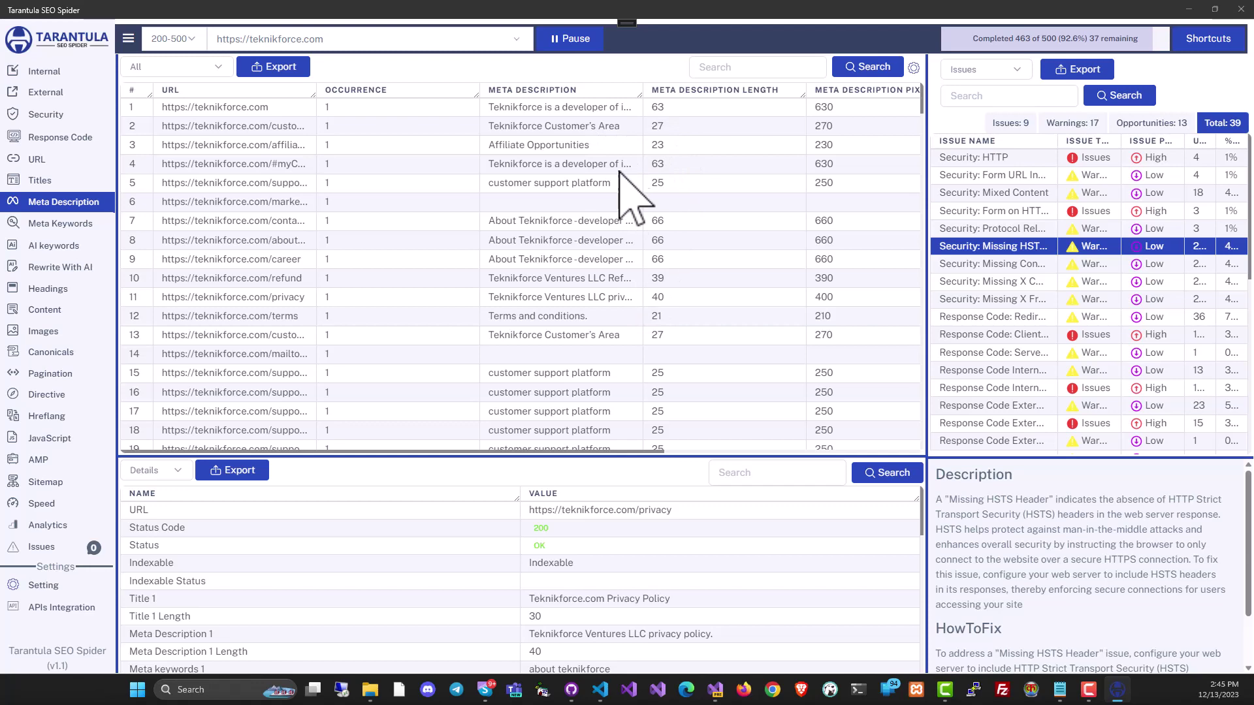
click(600, 131)
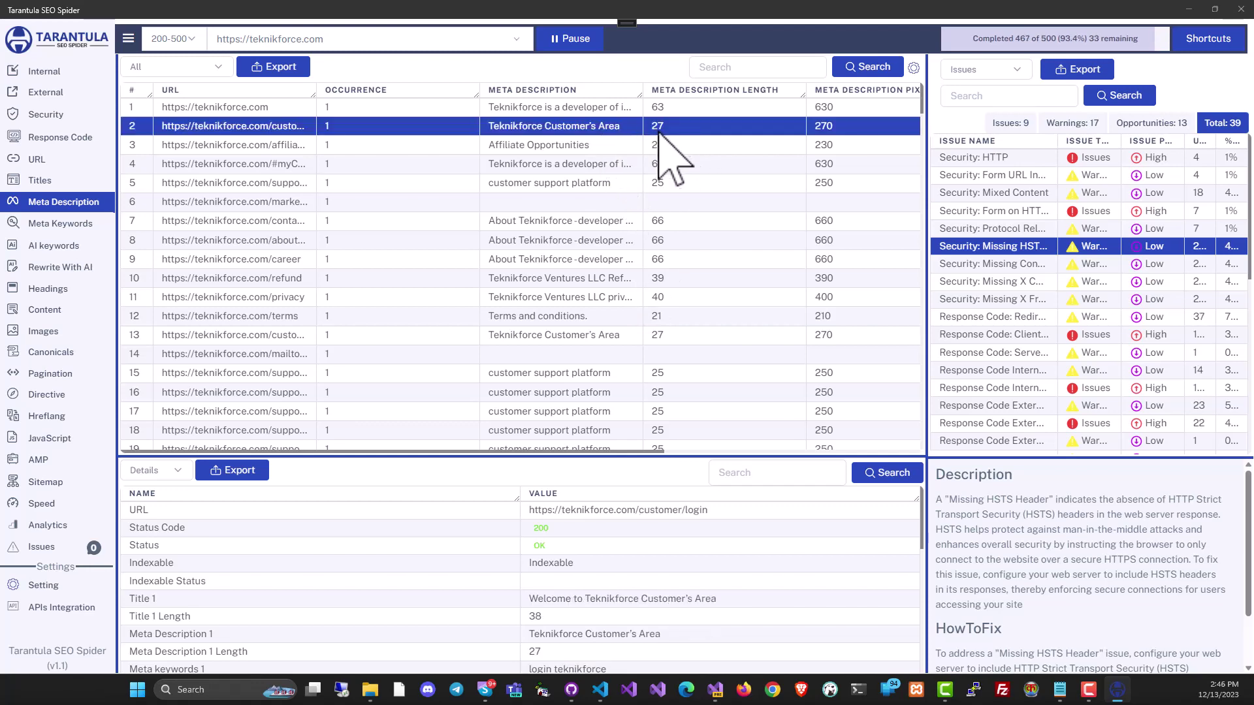
click(60, 223)
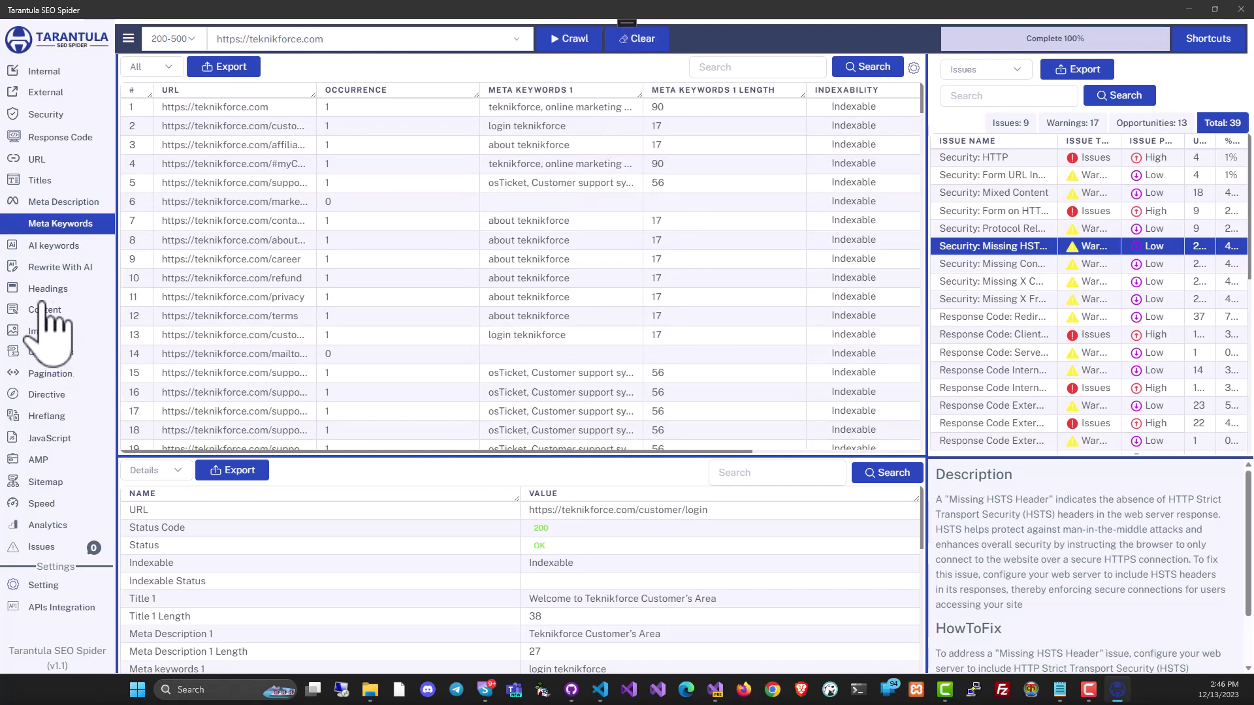
- In AI keywords, widen the URL column and tick niche-target-reaper, instazon-product-wizard and wp-optin-jeet
click(54, 246)
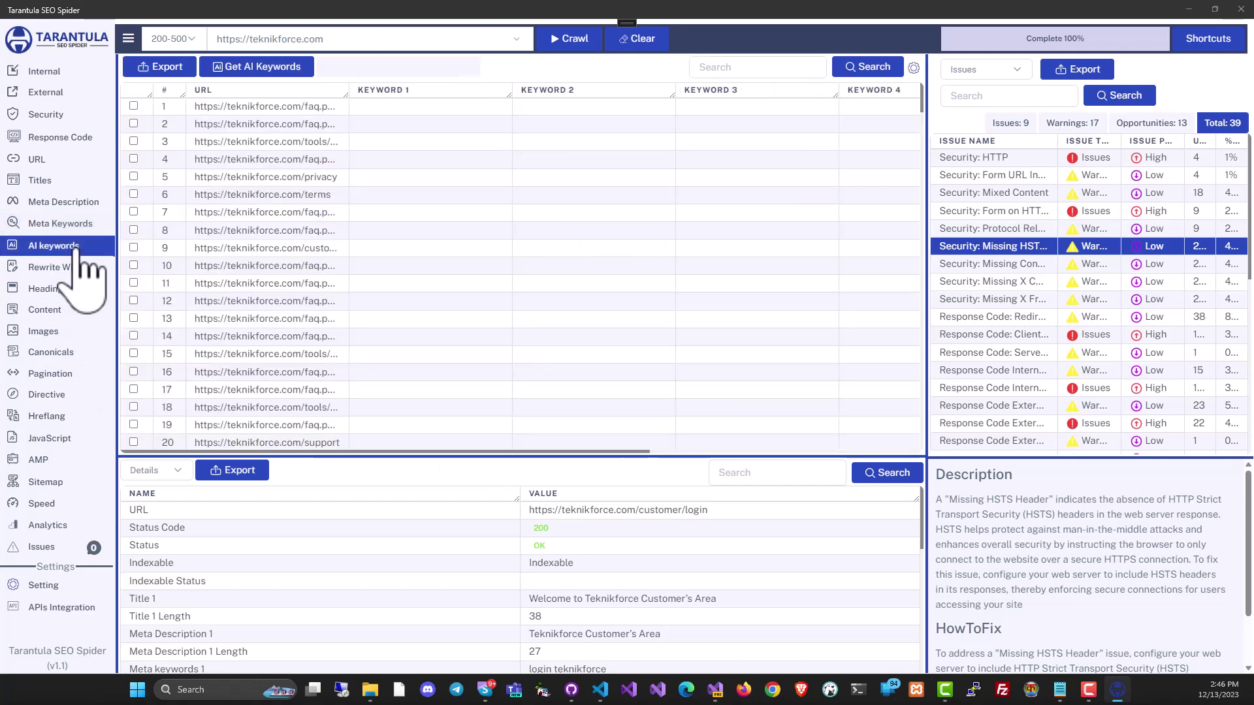
drag(350, 90, 557, 90)
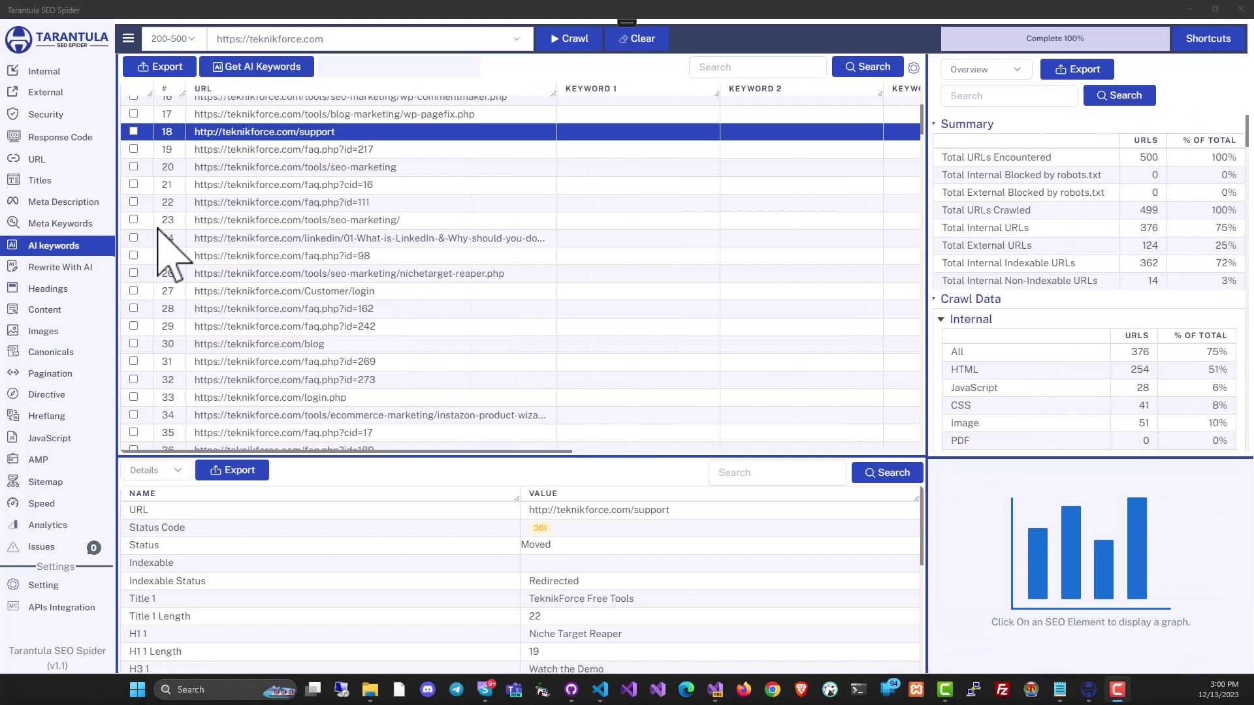
click(352, 273)
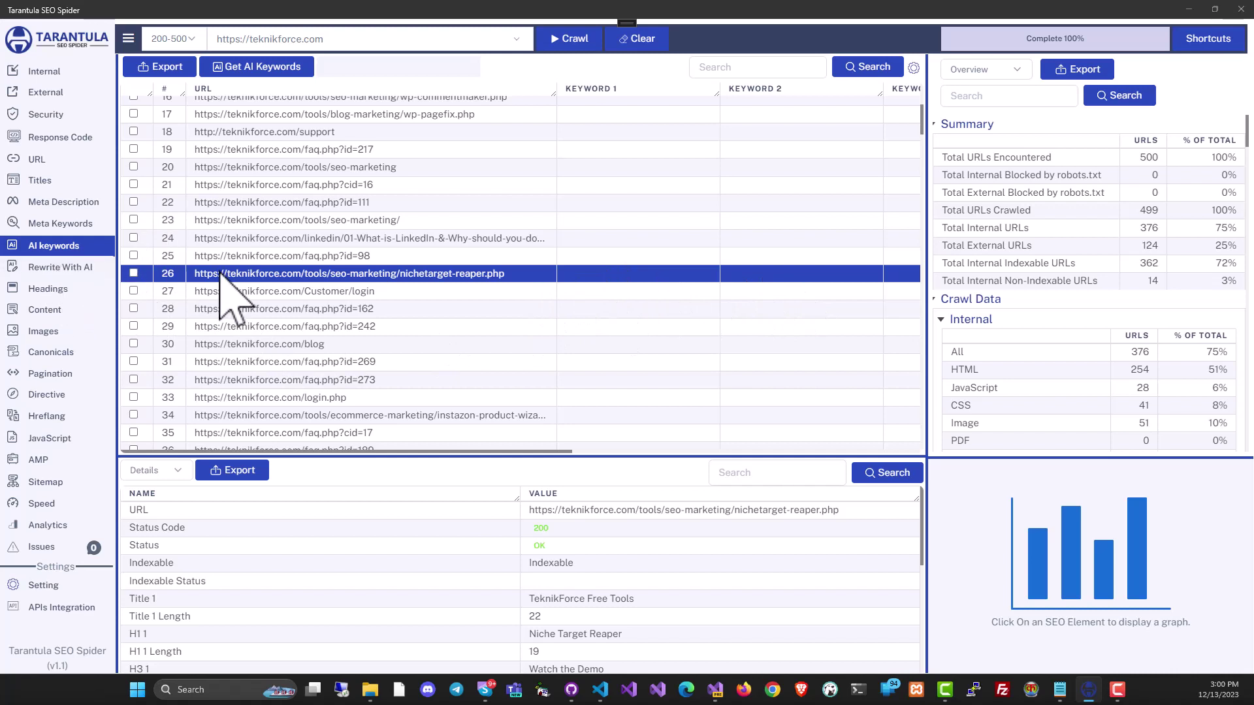
click(133, 274)
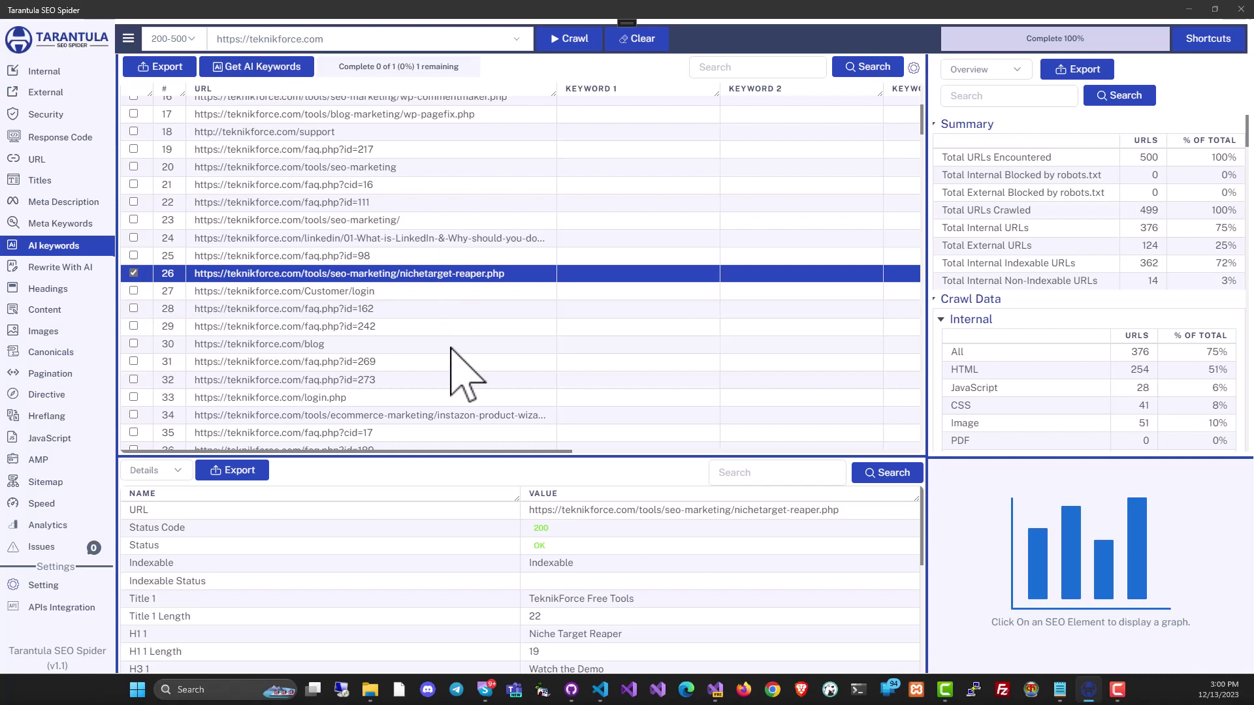
mouse_move(446, 453)
mouse_down()
mouse_move(686, 455)
mouse_move(431, 454)
mouse_up()
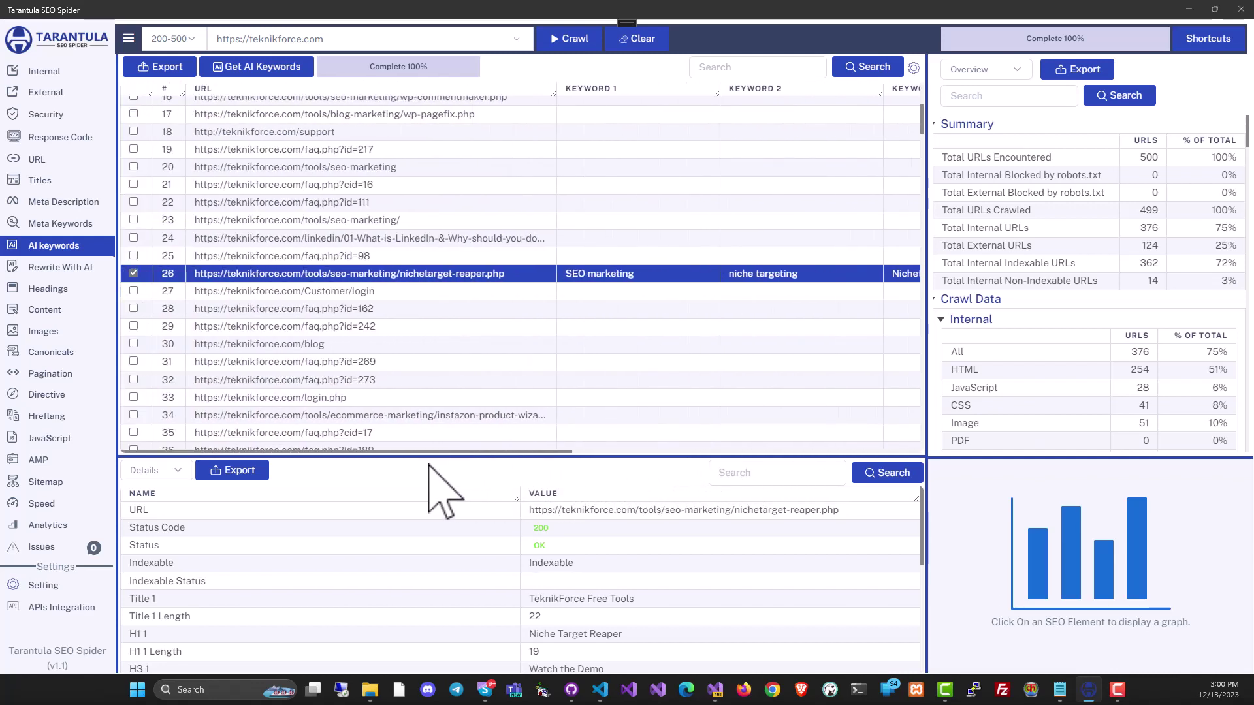
scroll(409, 309, down, 3)
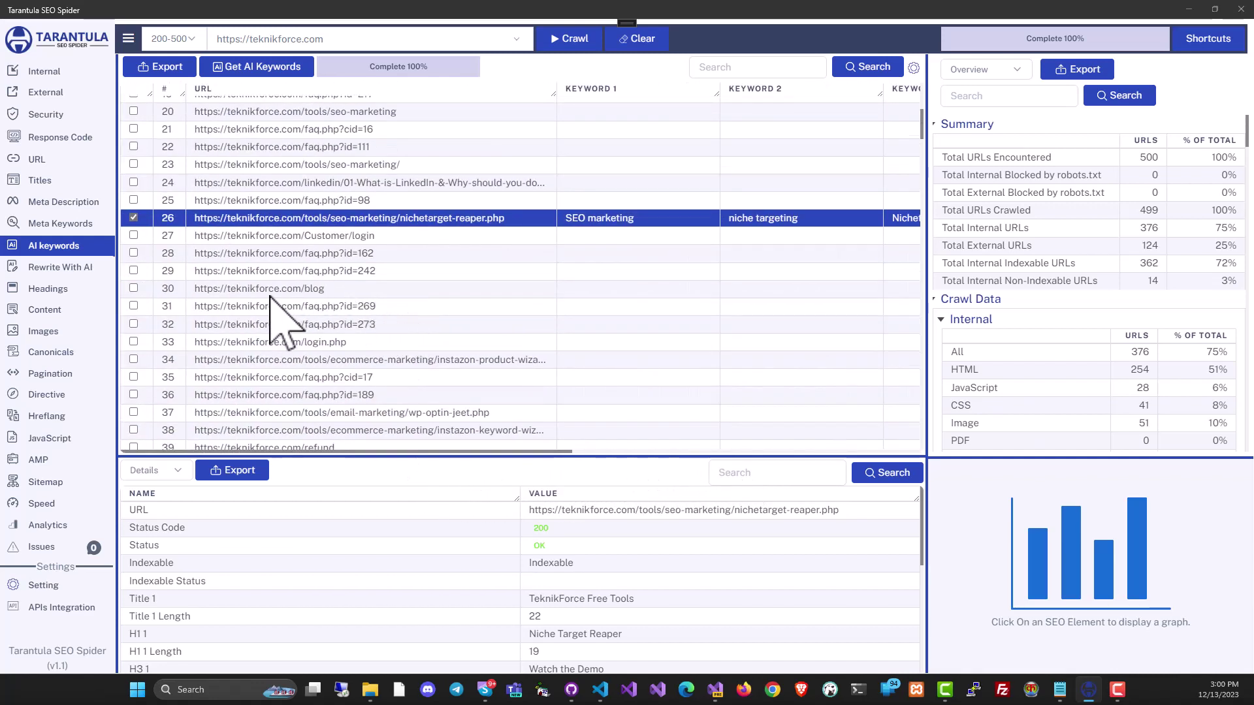
scroll(277, 314, down, 3)
click(334, 322)
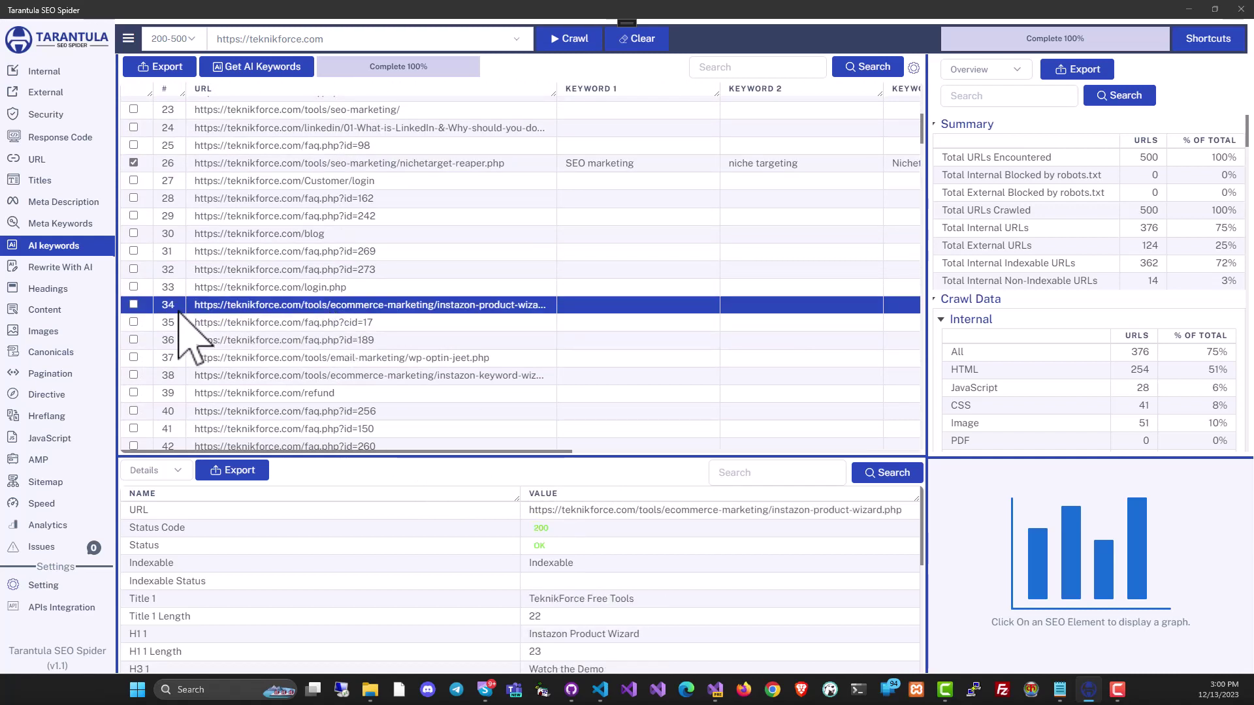
click(314, 357)
click(132, 358)
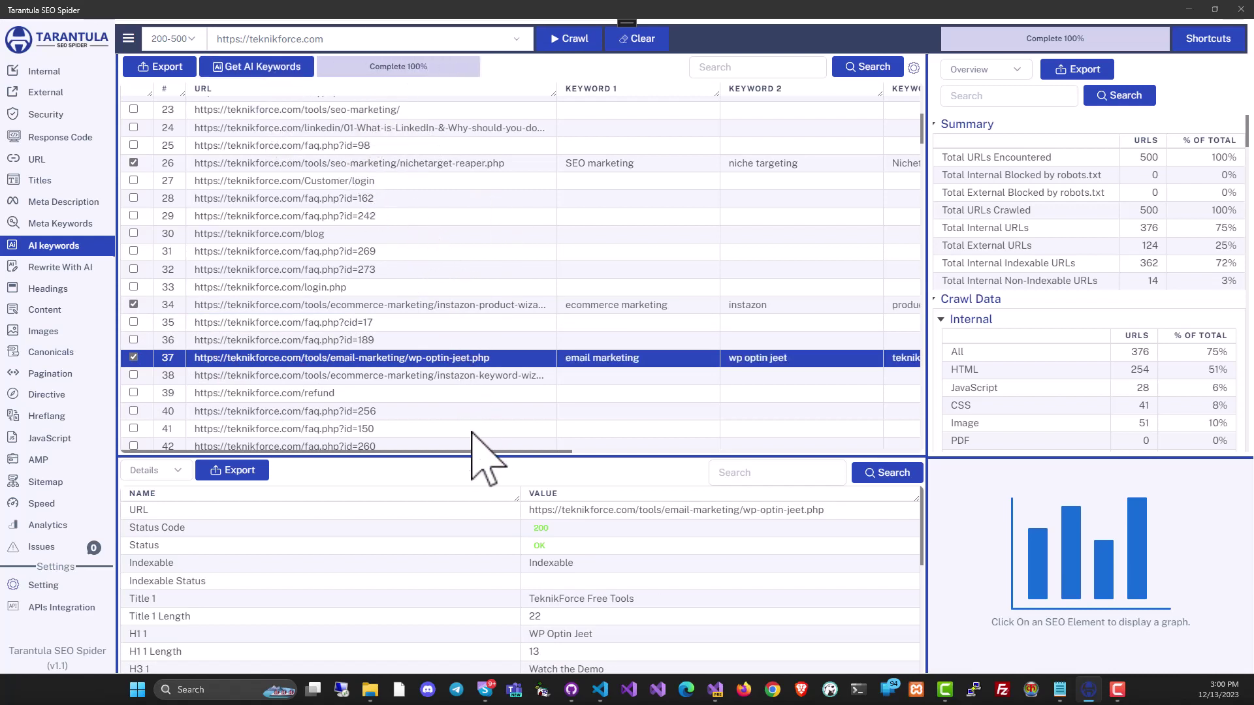
mouse_move(474, 453)
mouse_down()
mouse_move(716, 454)
mouse_move(420, 453)
mouse_up()
- Rewrite seo-harvester.php with AI and copy the resulting SEO Harvester article
click(60, 267)
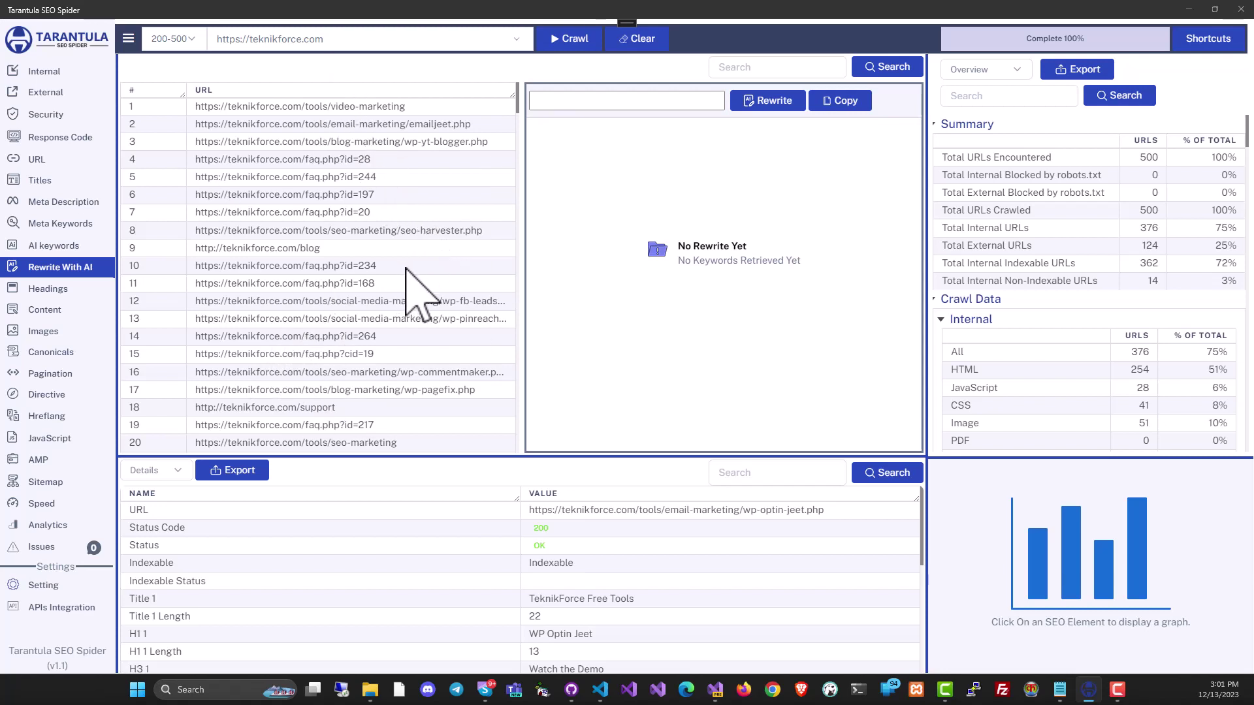
click(404, 235)
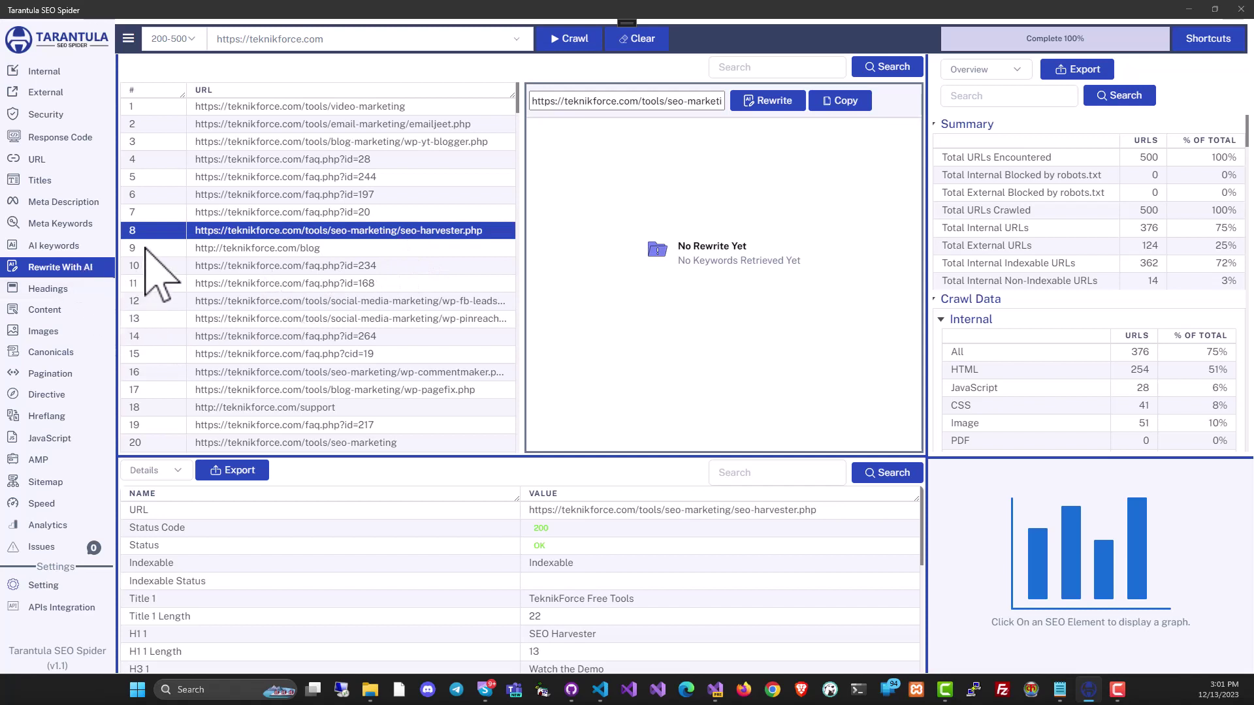
click(774, 103)
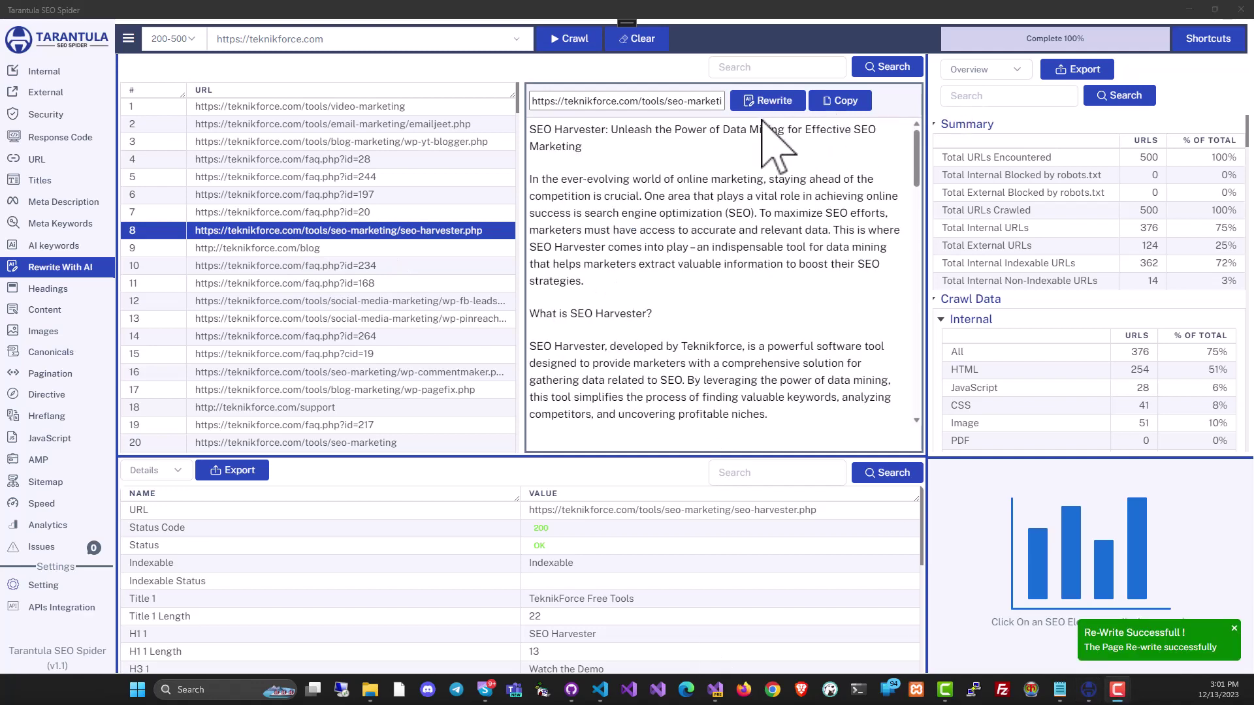
scroll(832, 245, down, 4)
scroll(842, 275, down, 4)
scroll(843, 294, down, 4)
scroll(848, 333, down, 2)
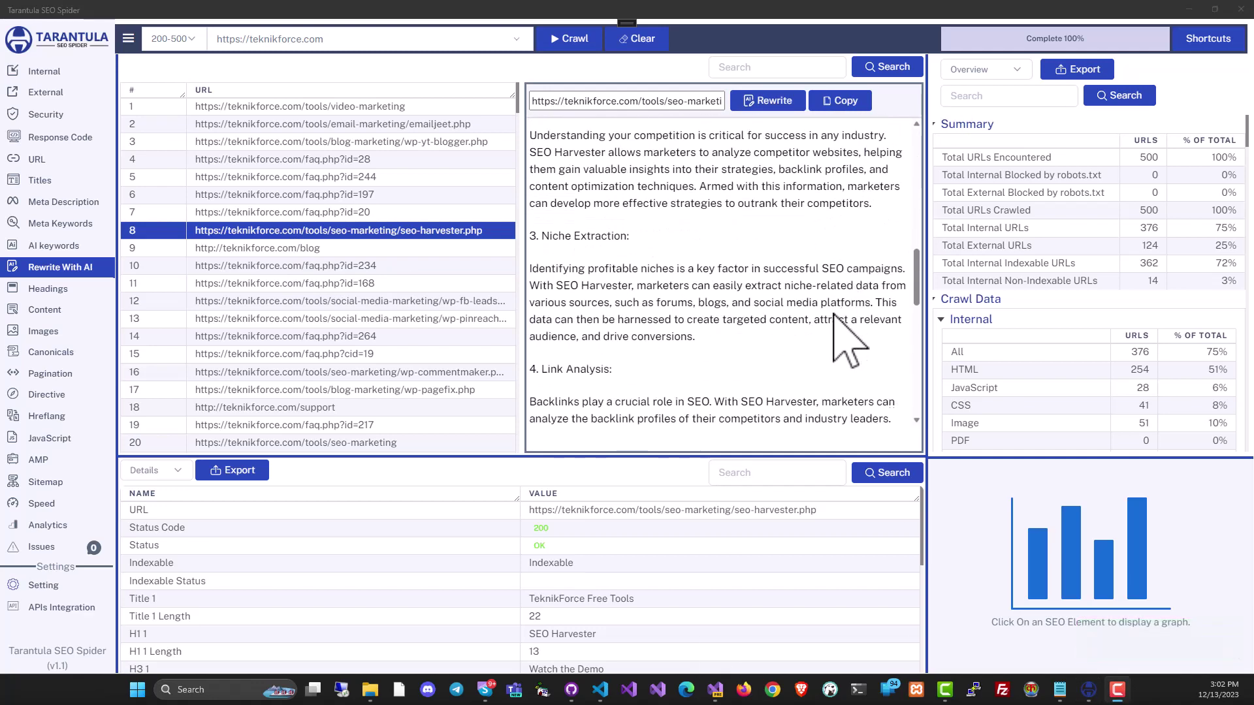
scroll(848, 338, up, 5)
scroll(843, 245, up, 5)
click(845, 100)
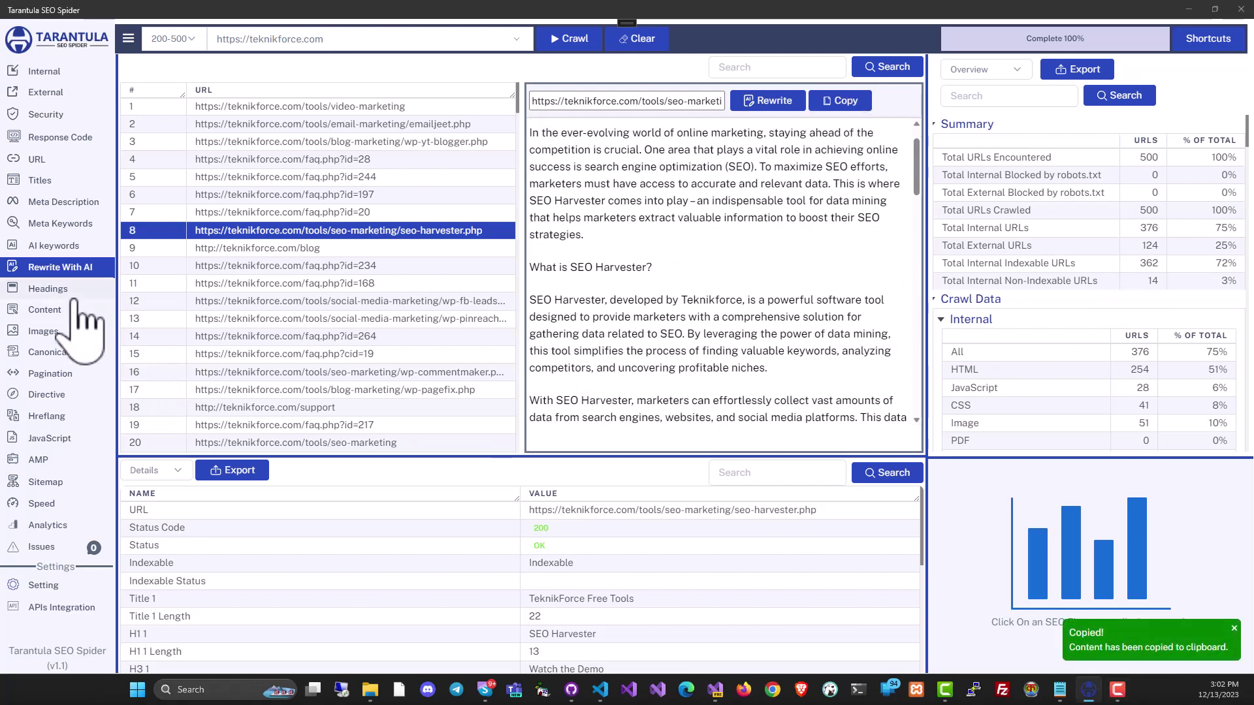
- Widen the headings URL column and inspect the faq.php?id=175 and login.php pages, then view Content
click(47, 288)
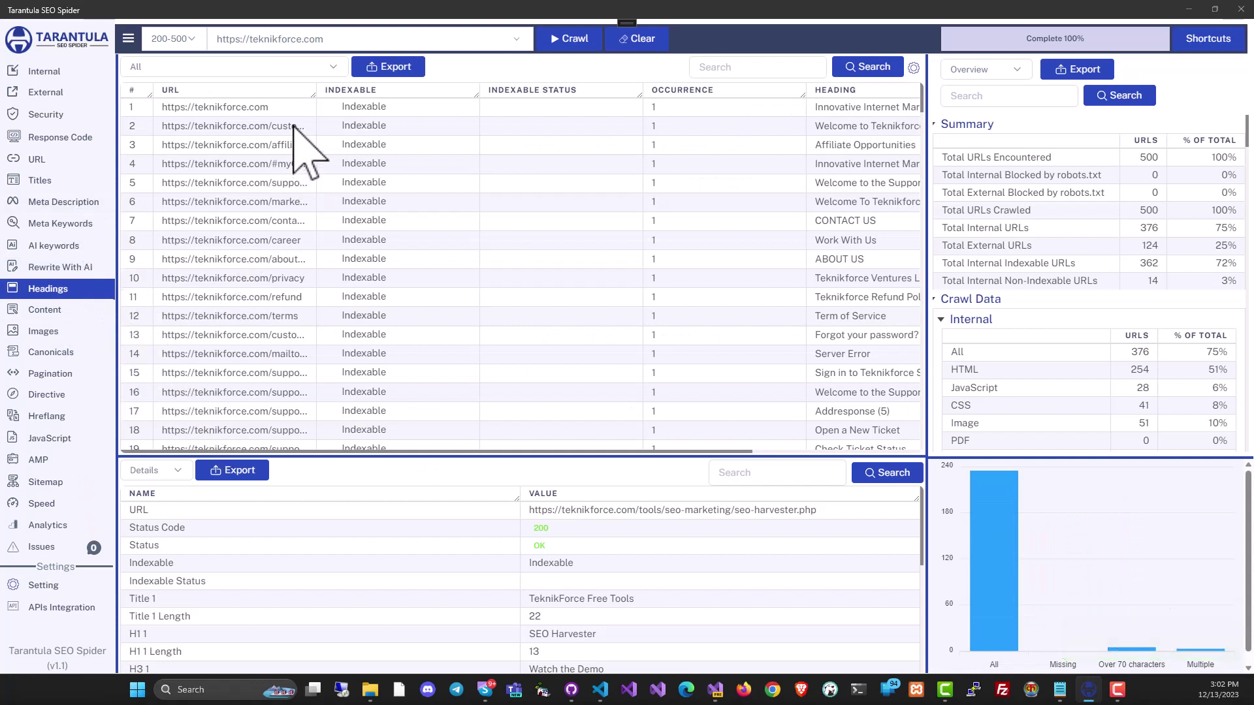
drag(314, 92, 421, 92)
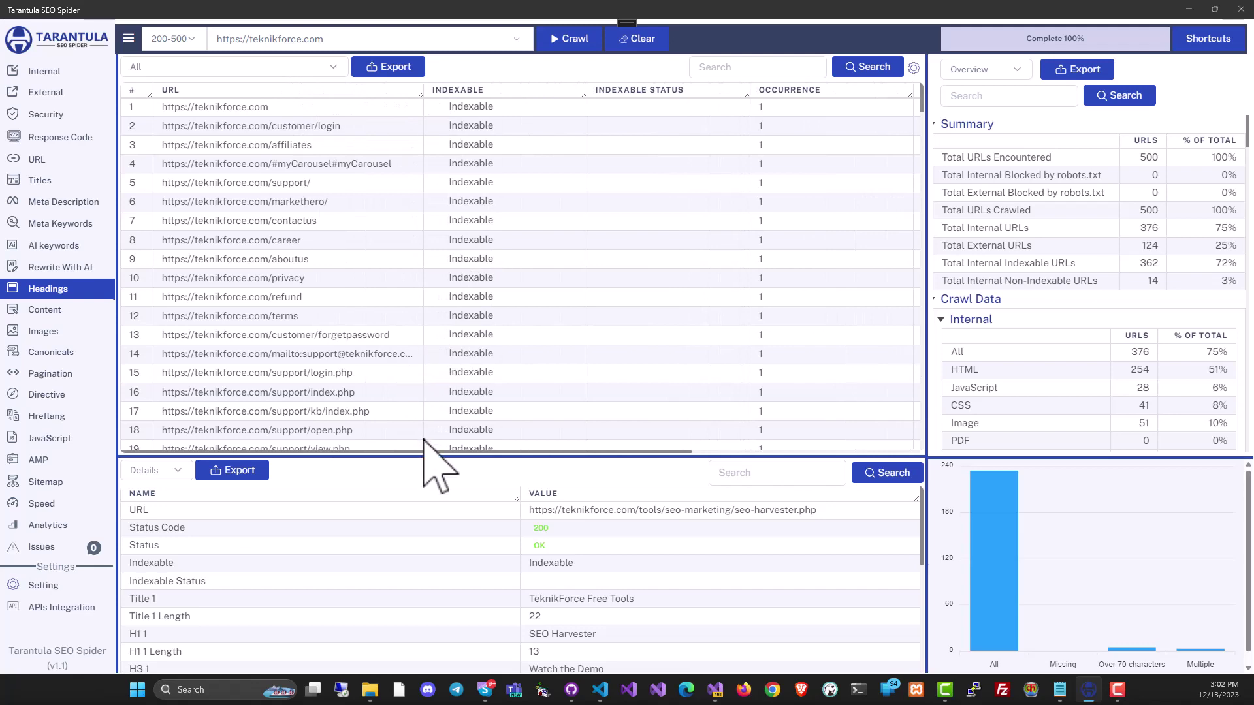
drag(436, 446, 529, 460)
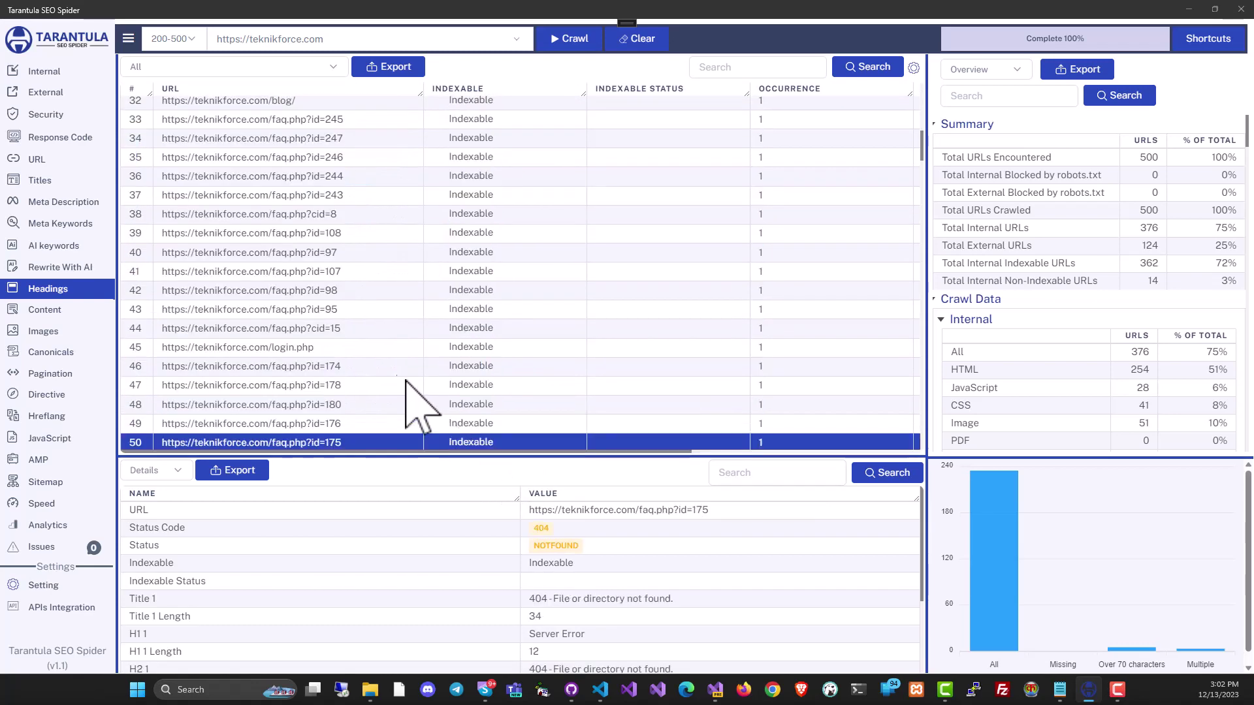
click(280, 346)
click(45, 310)
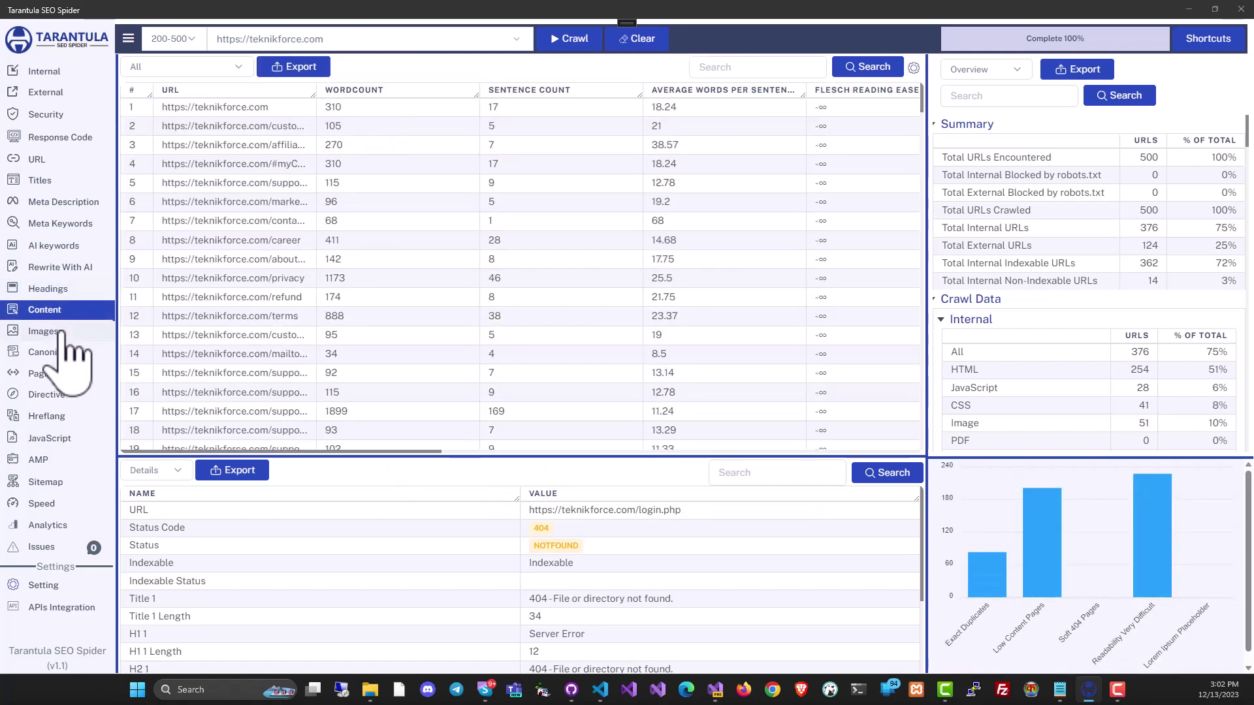
- Visit Images, Canonicals, Pagination, Directives, JavaScript and AMP in turn, ending on Speed
click(45, 331)
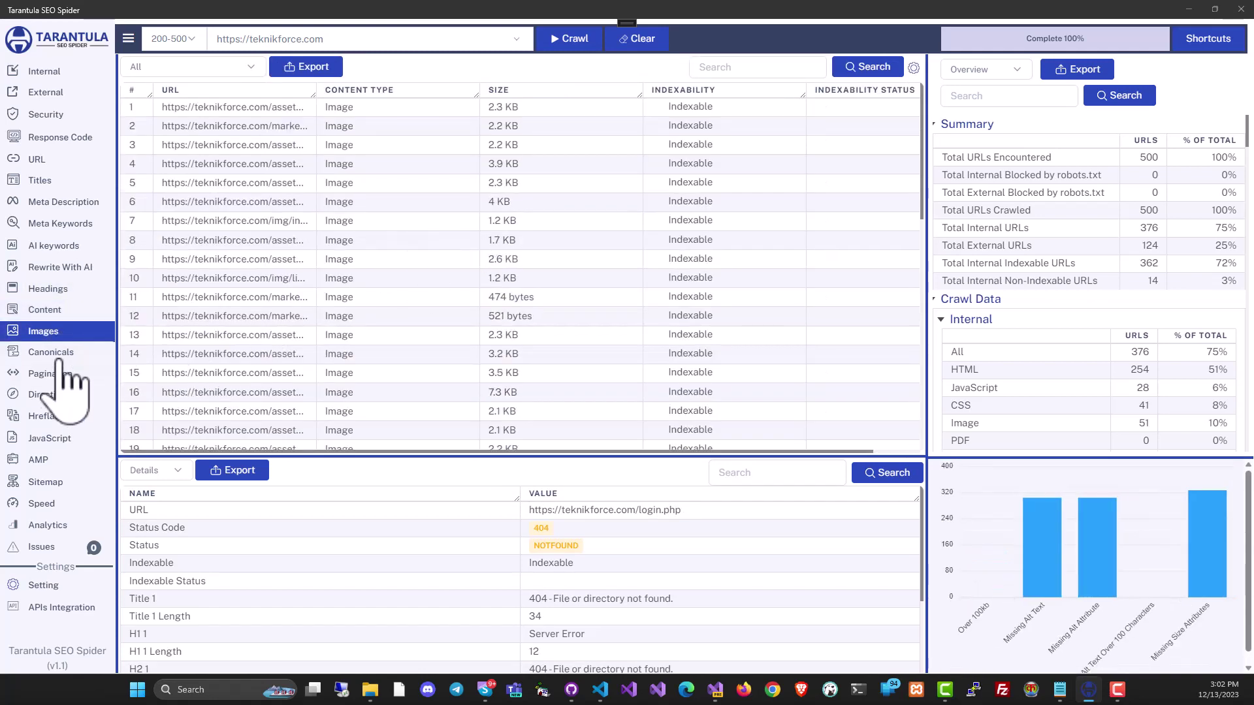
click(51, 352)
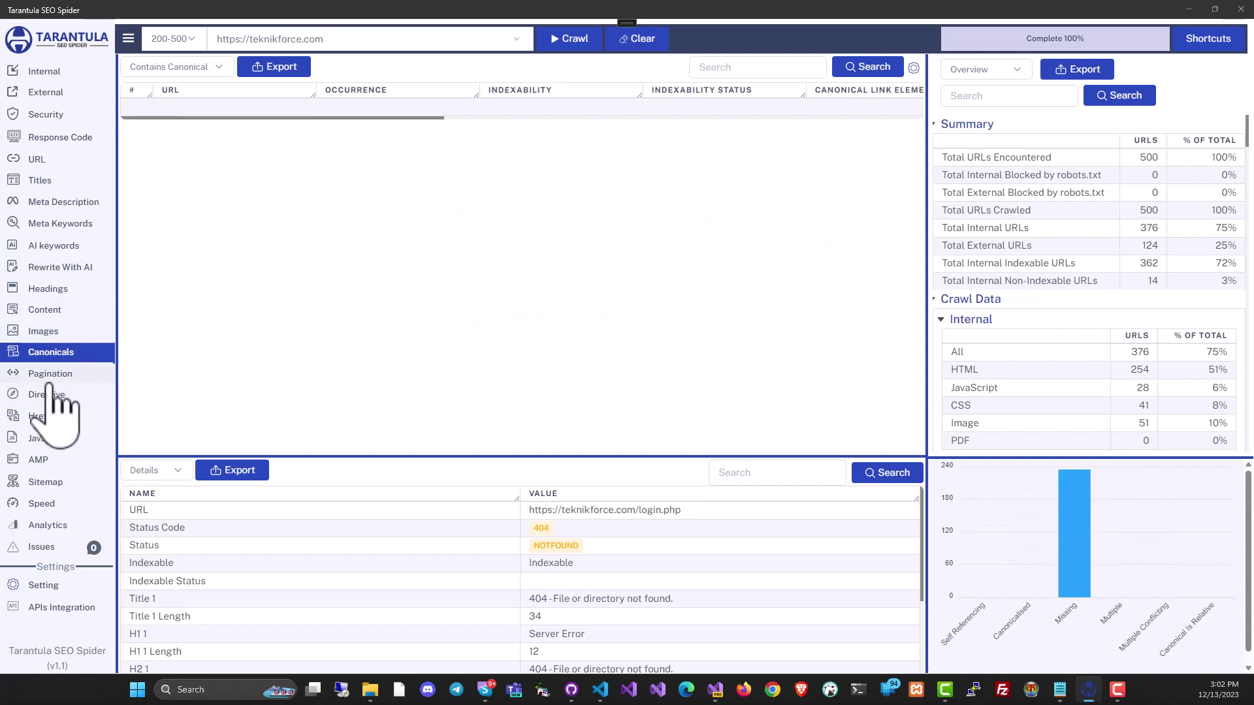
click(49, 373)
click(47, 394)
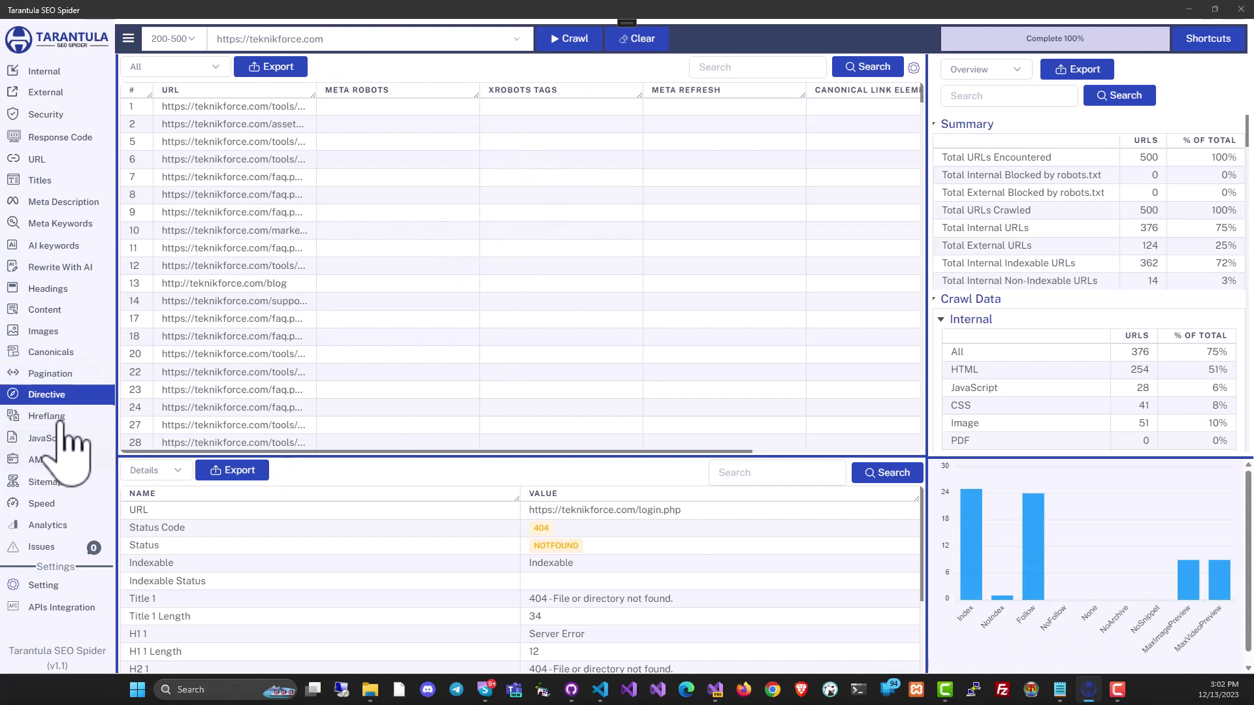
click(49, 438)
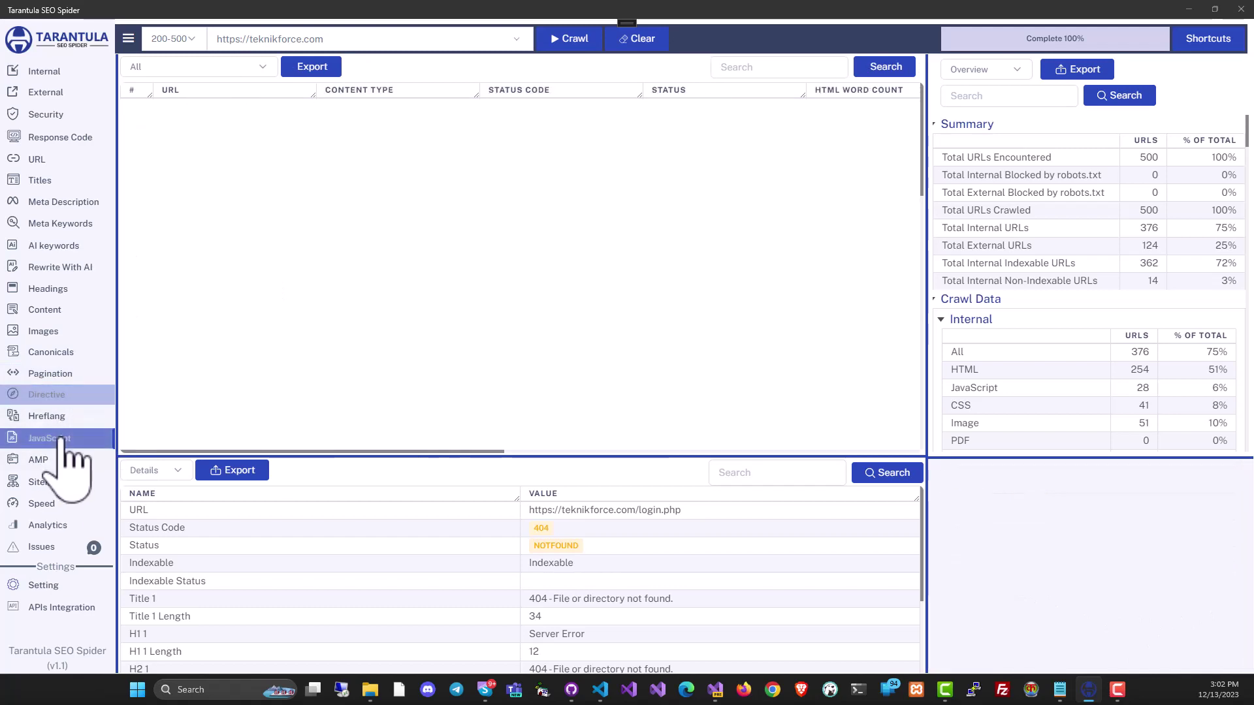
click(38, 460)
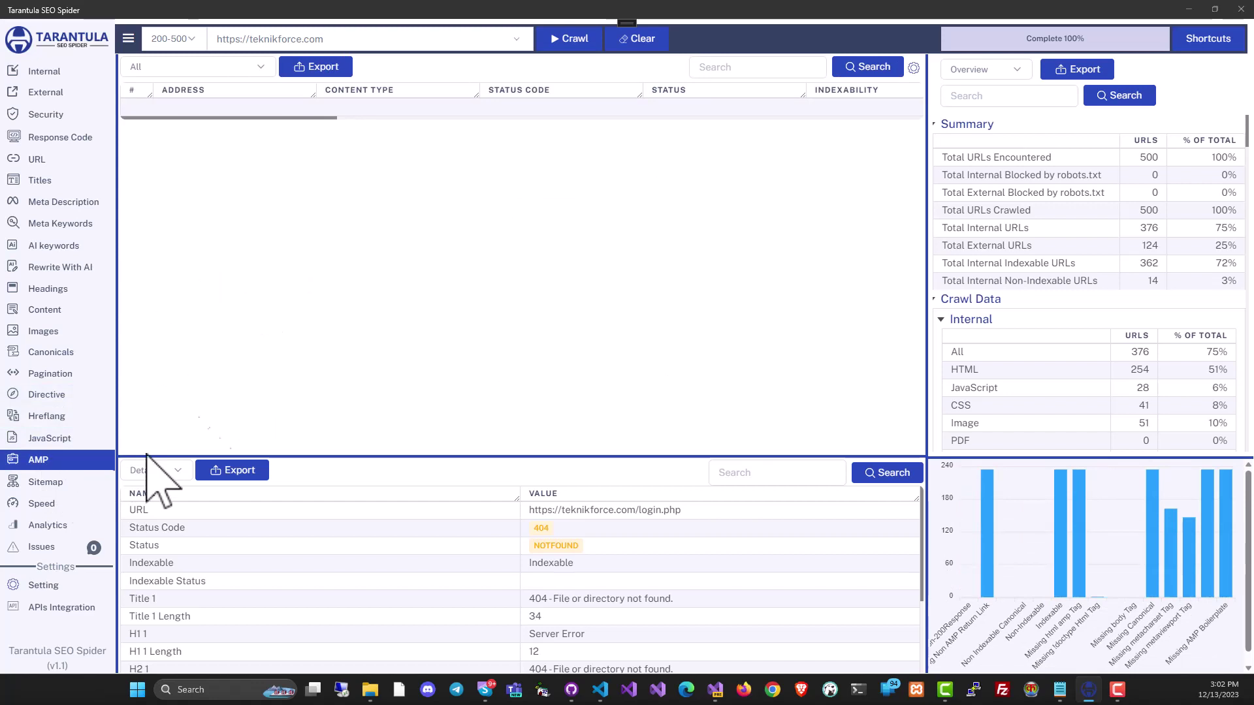
click(42, 504)
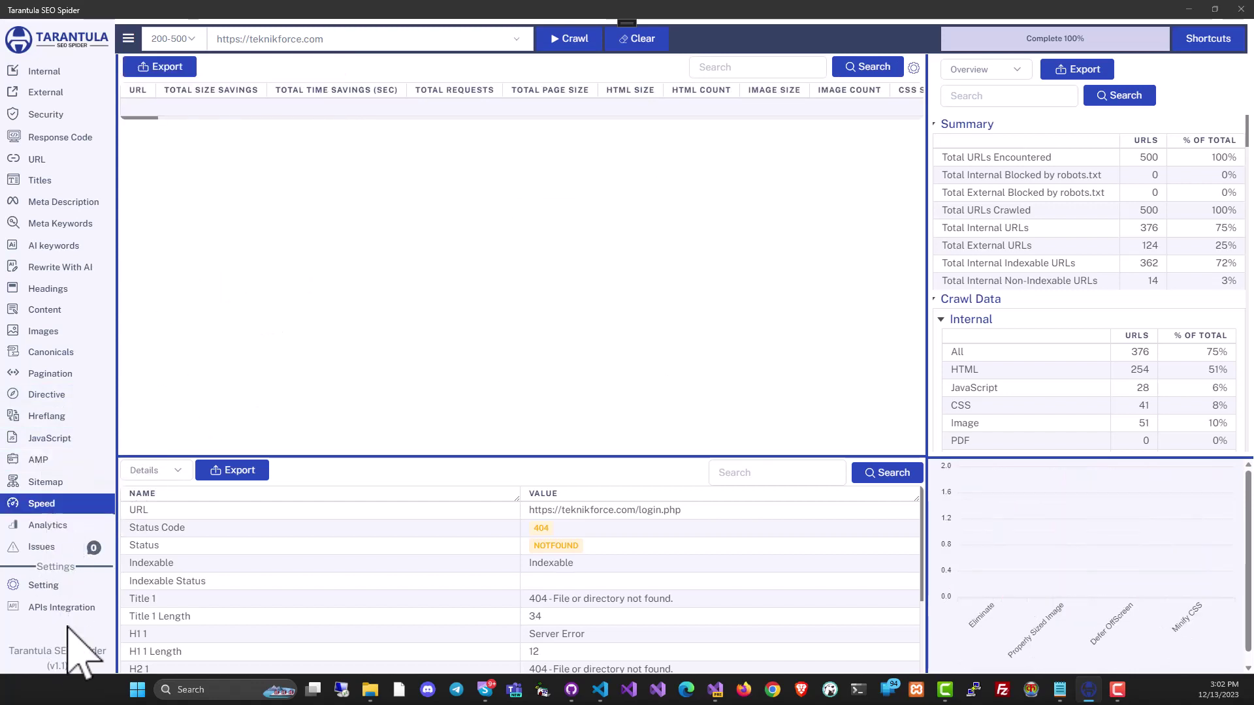
- View APIs Integration, return to Speed, then check the Analytics form and the empty Issues log
click(60, 607)
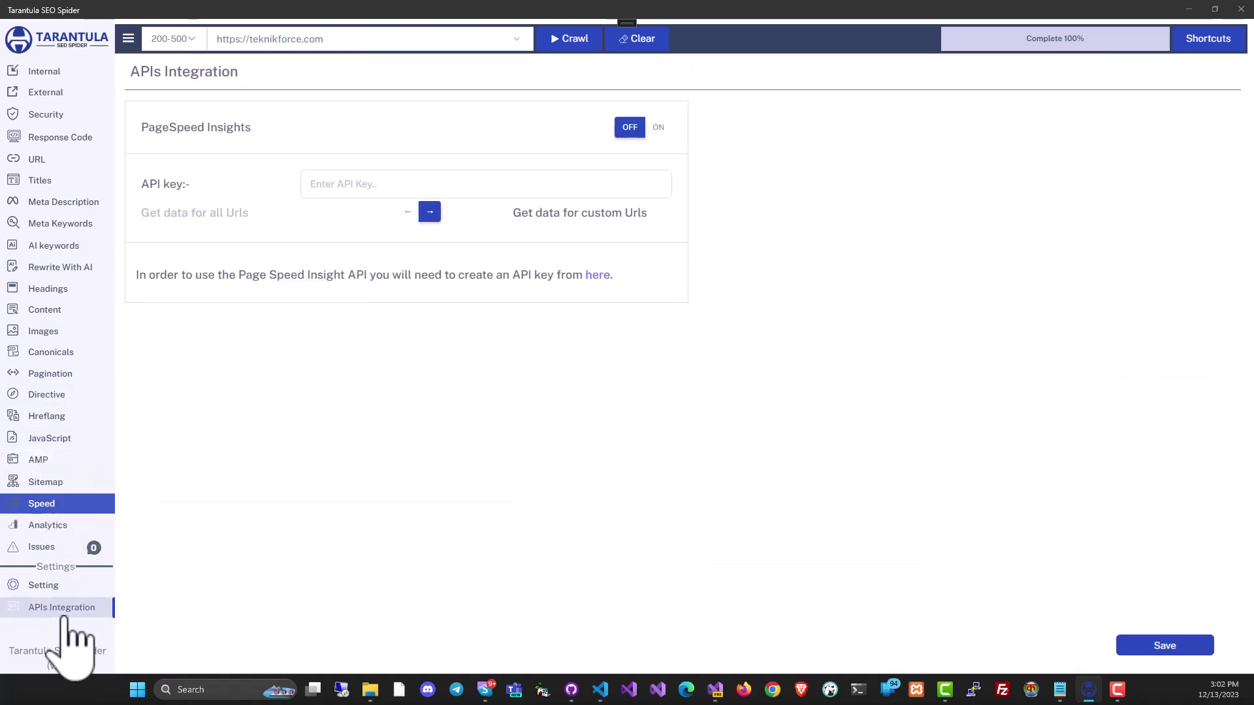
click(42, 504)
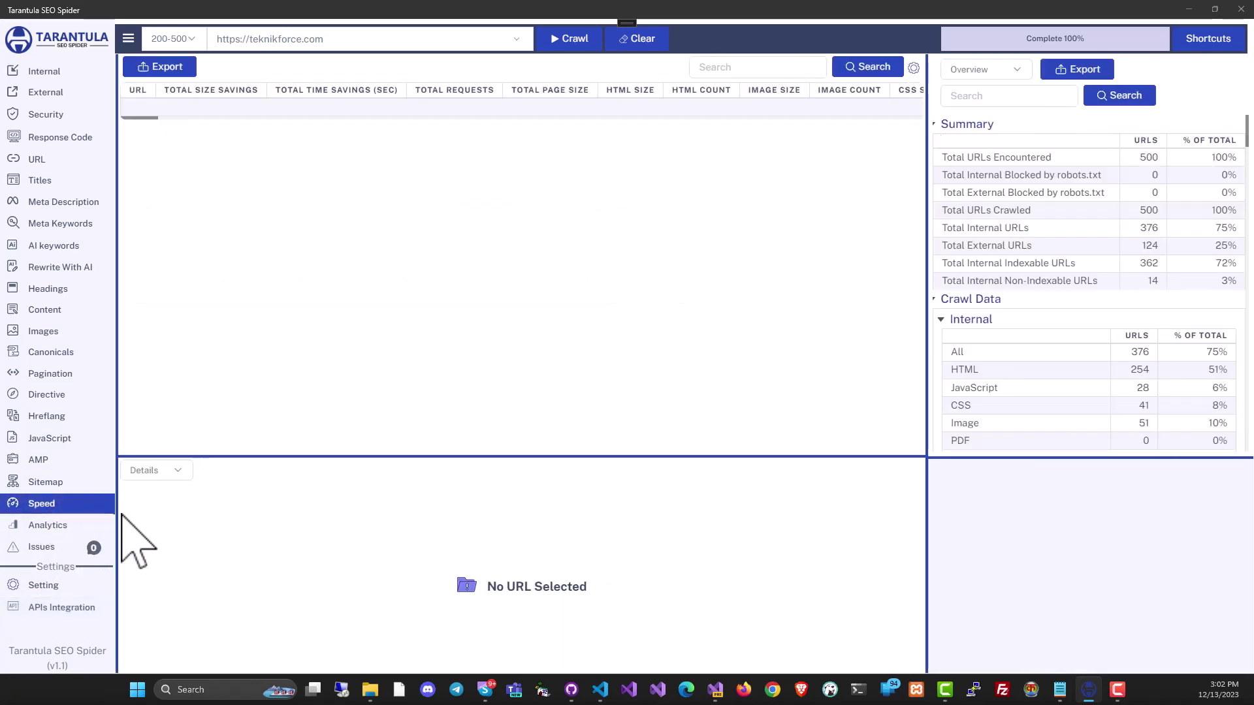
click(47, 525)
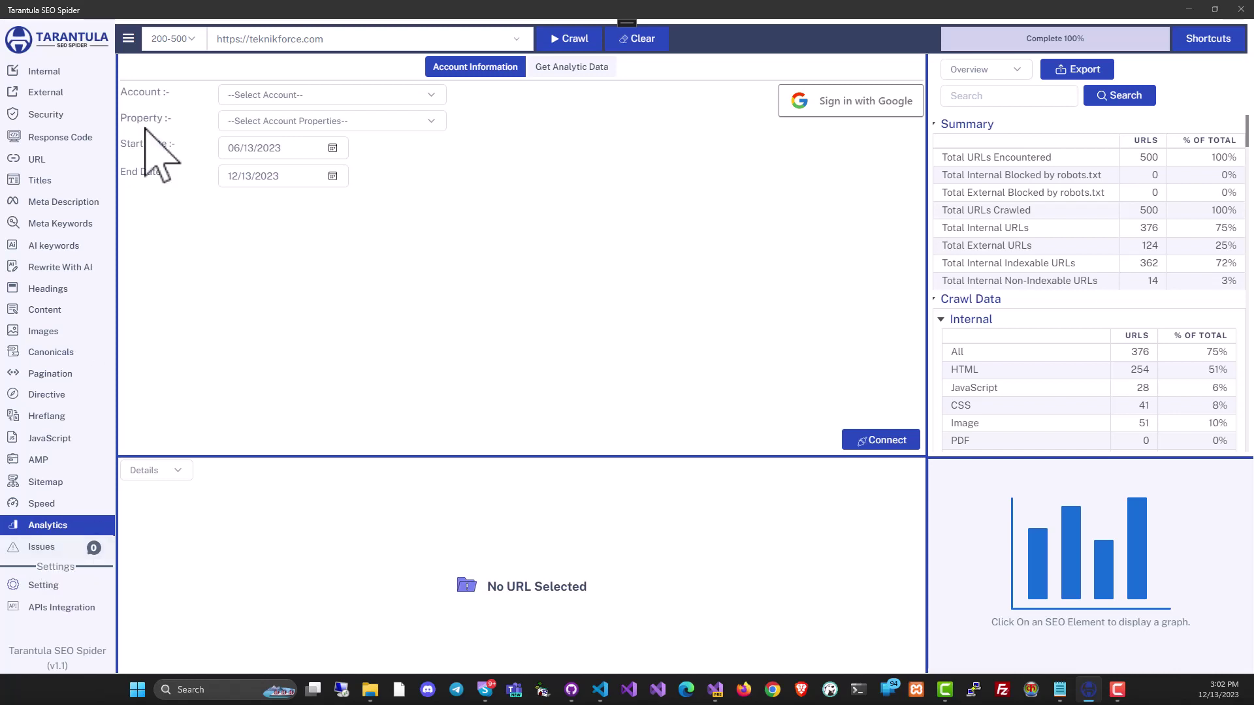
click(41, 546)
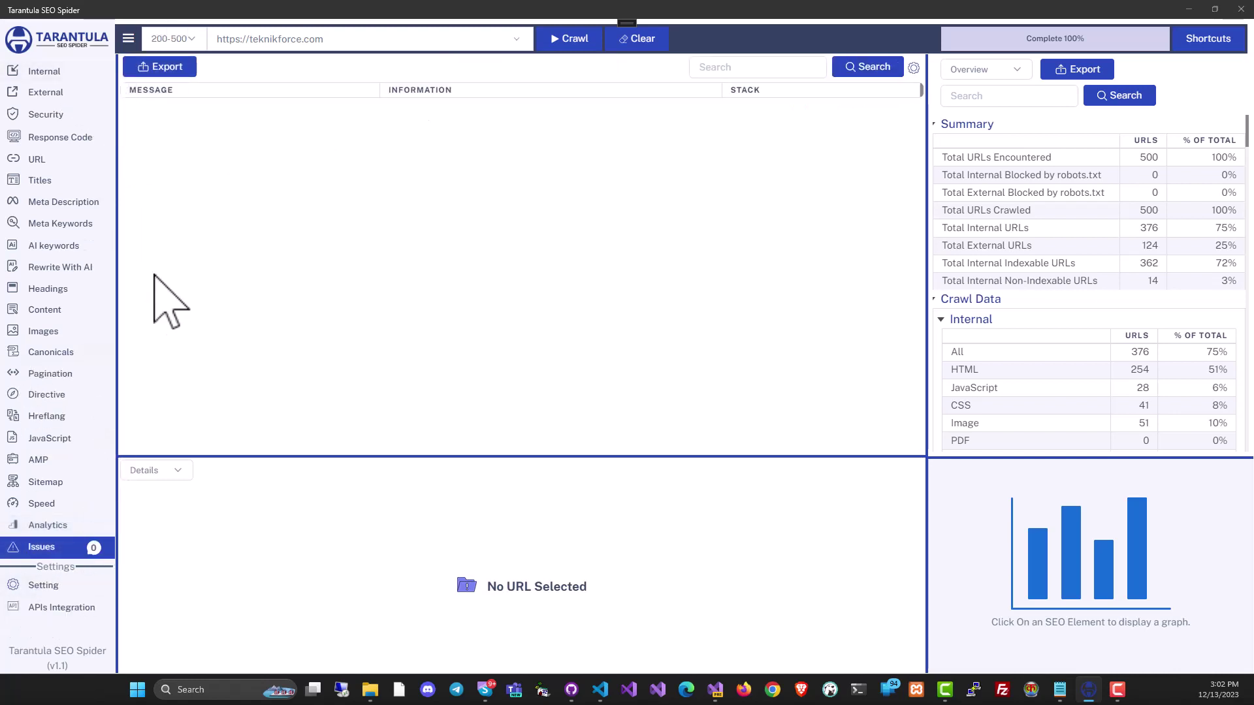
- From external links, list each Security issue's pages, from insecure forms through Missing HSTS Header
click(46, 91)
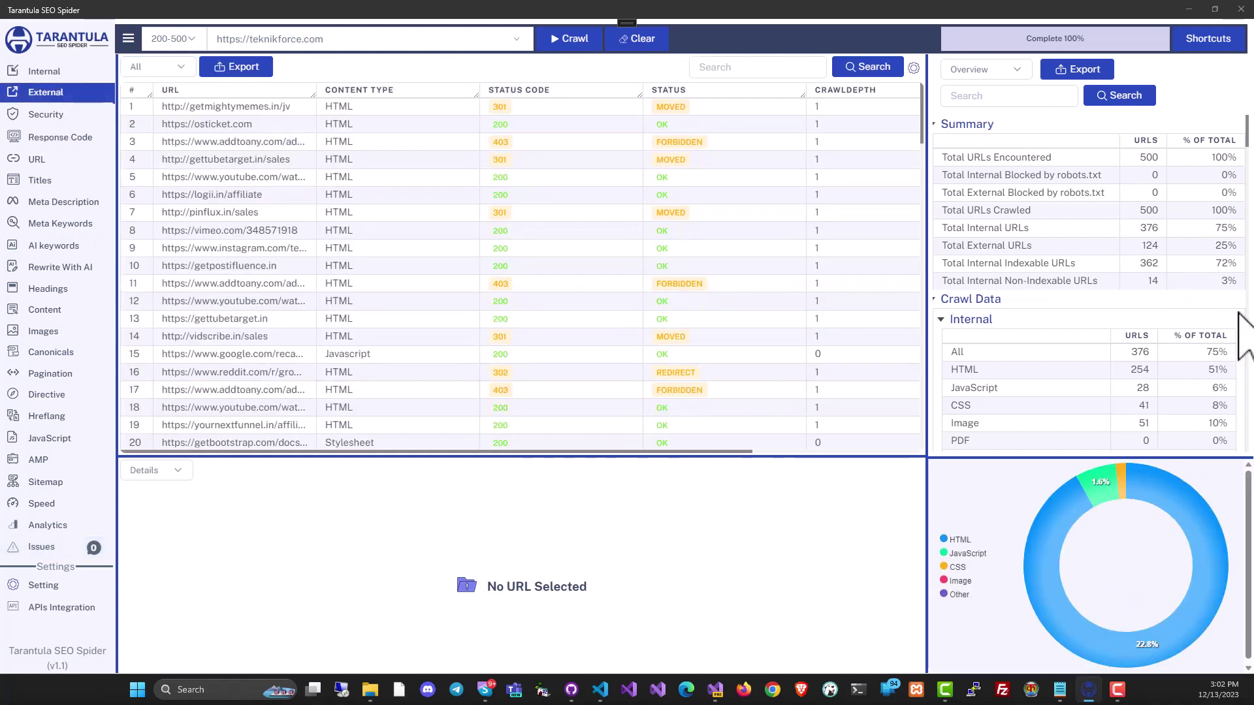
scroll(1073, 171, down, 1)
scroll(1073, 171, down, 3)
scroll(1069, 197, down, 3)
scroll(1068, 226, down, 3)
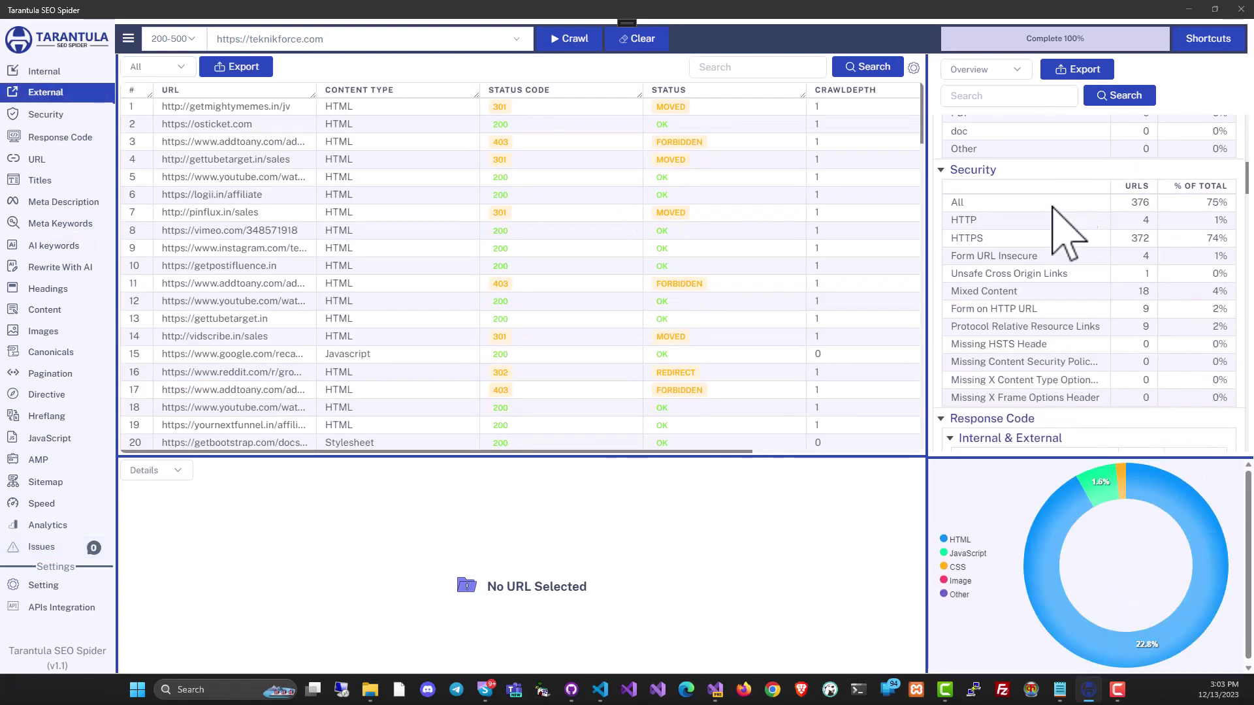
click(999, 256)
click(993, 274)
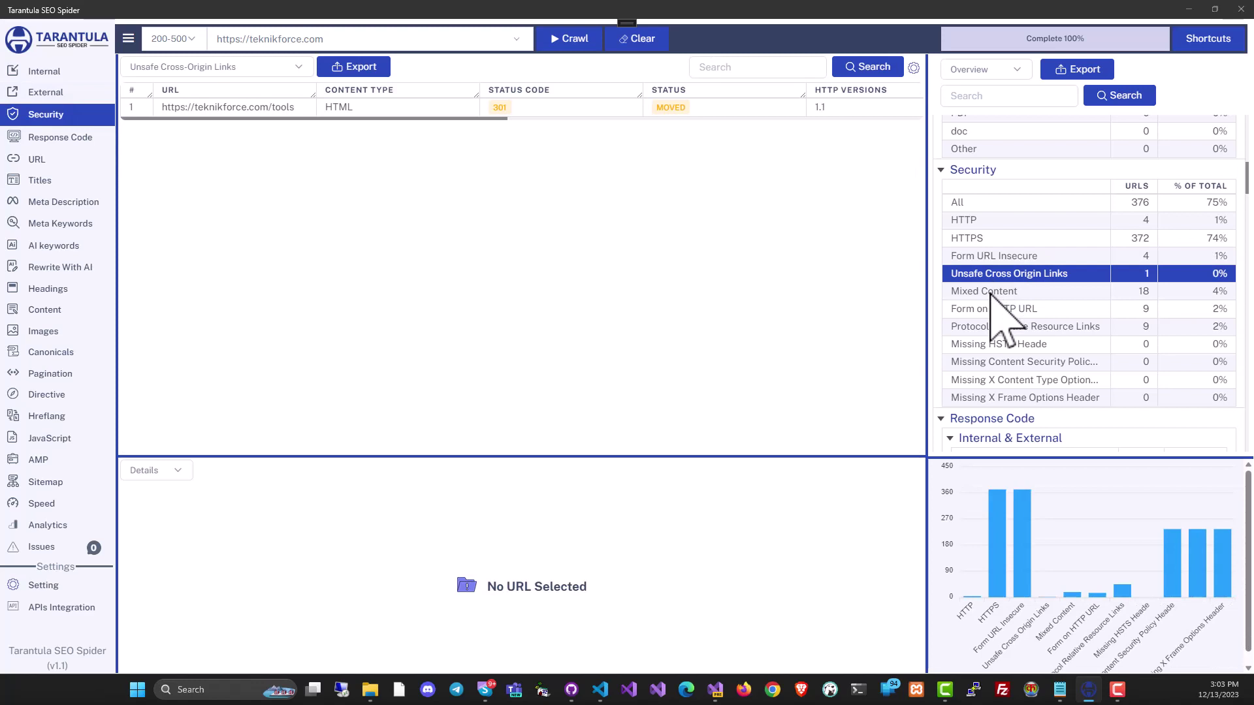
click(984, 292)
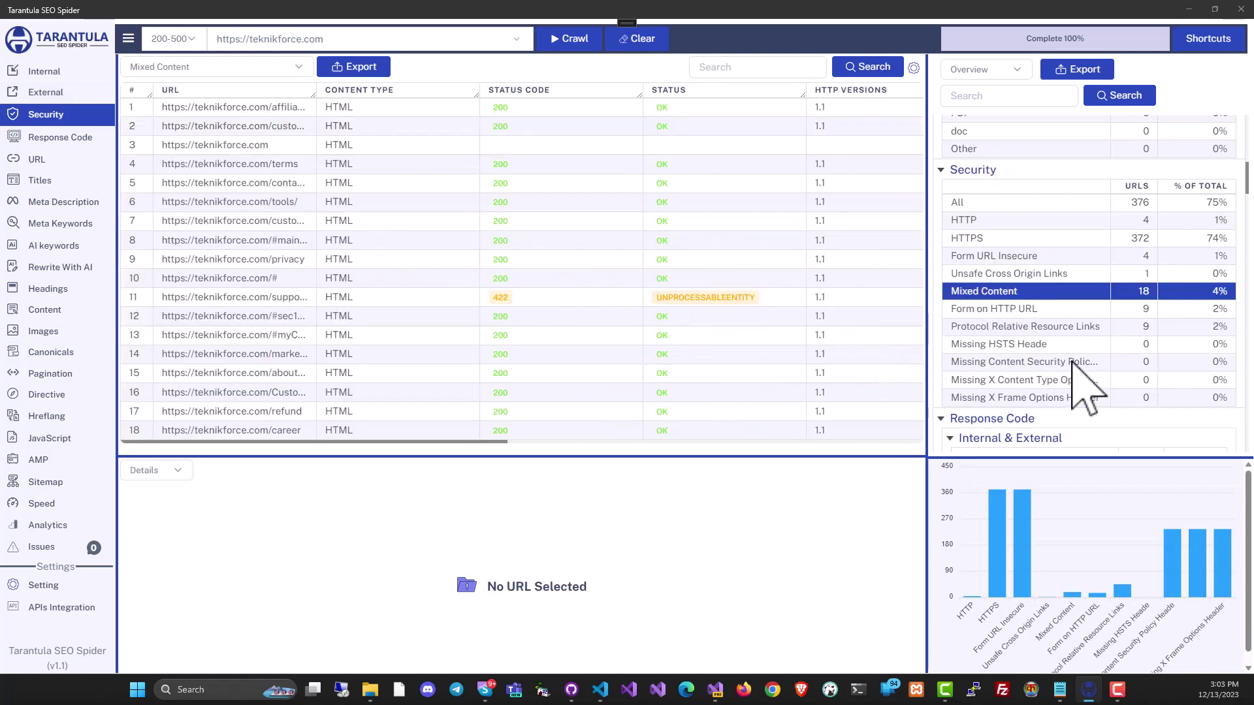
click(1038, 309)
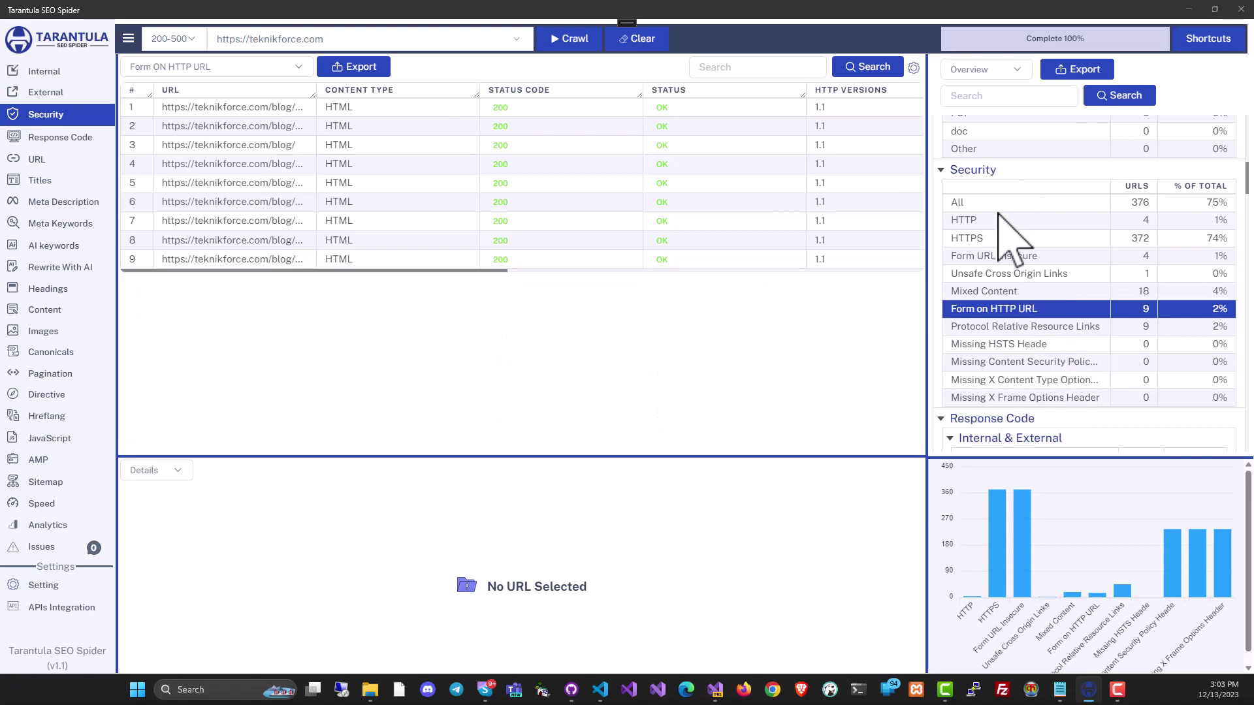
click(1025, 327)
click(999, 344)
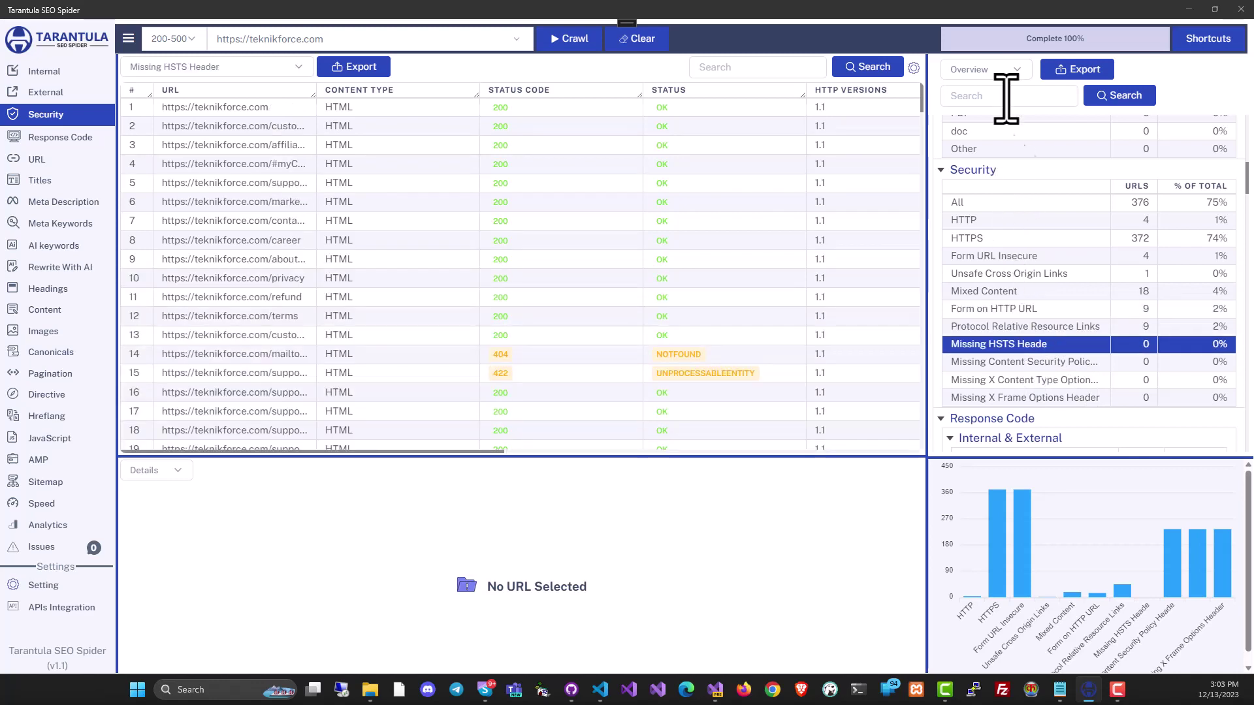
click(985, 68)
click(979, 109)
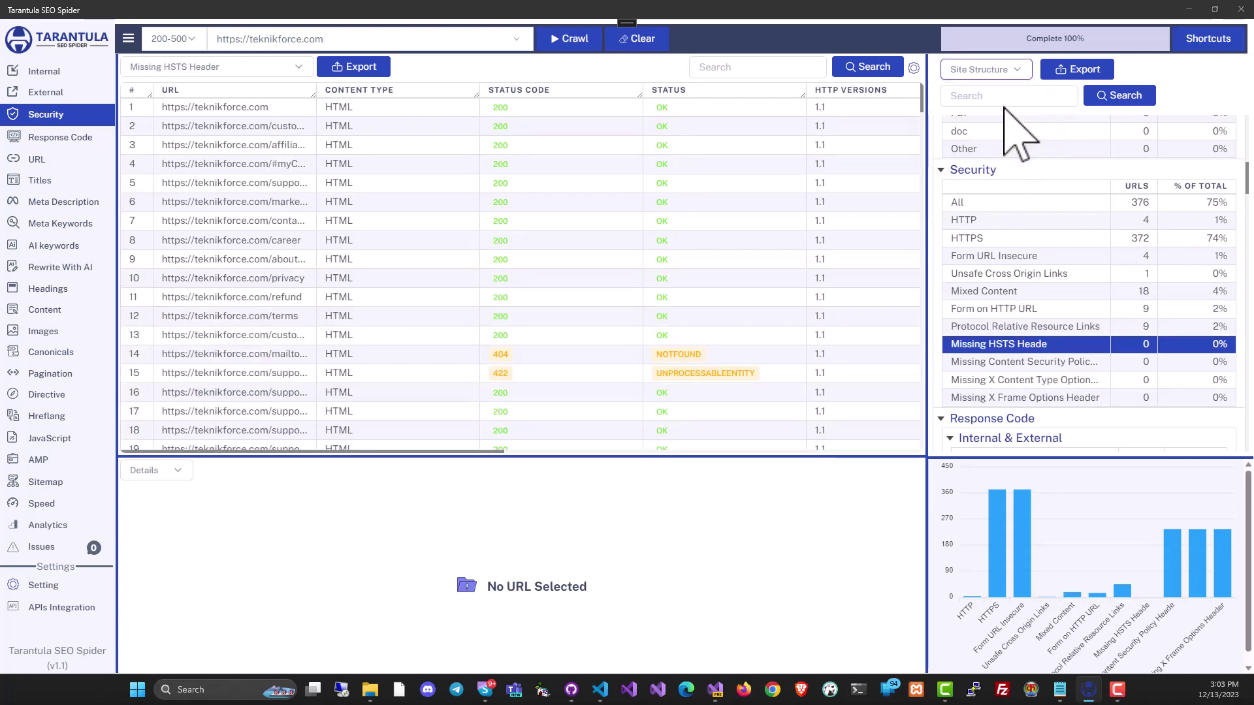
scroll(1038, 279, down, 4)
scroll(1038, 279, down, 3)
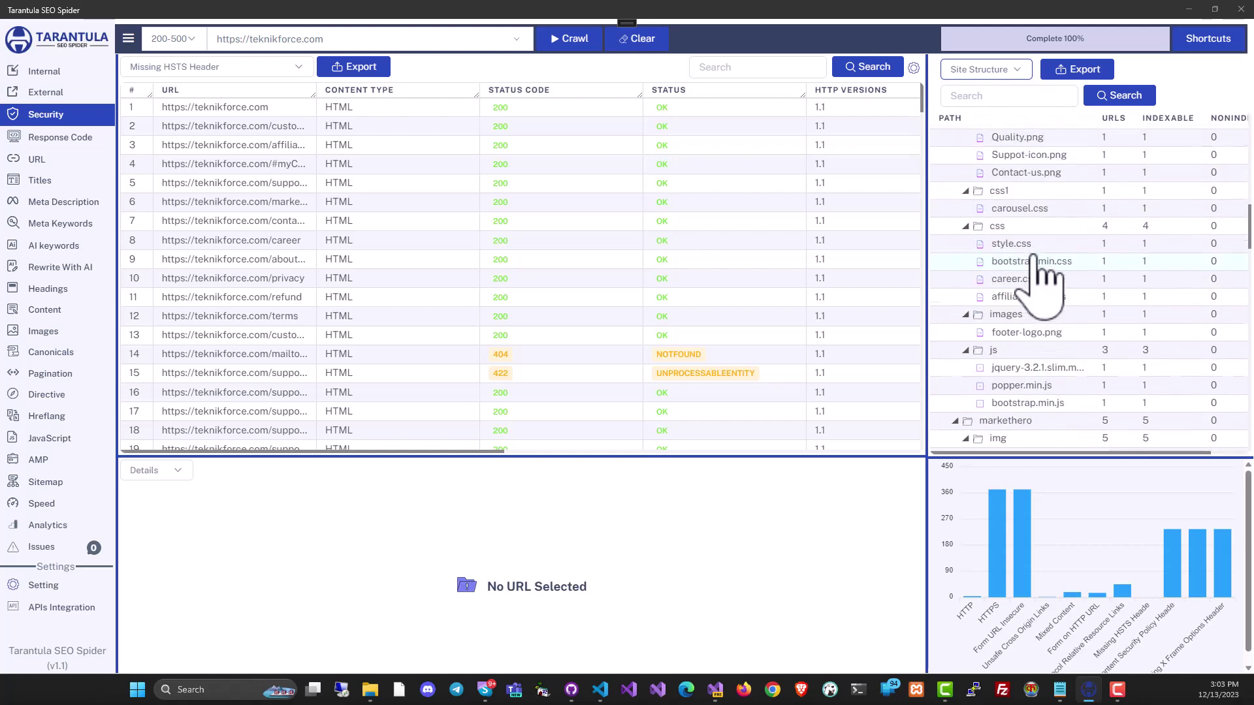
scroll(1038, 278, down, 3)
scroll(1038, 279, down, 3)
scroll(1054, 280, up, 3)
scroll(1052, 279, up, 3)
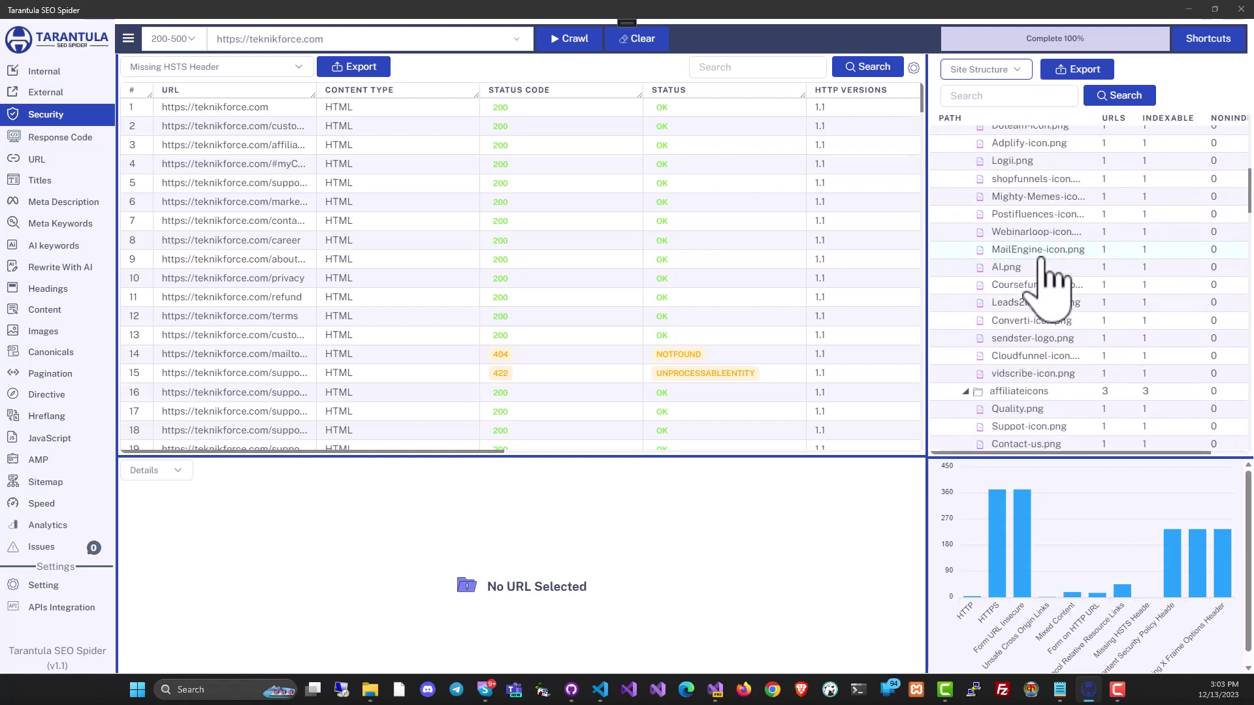
scroll(1048, 275, up, 3)
scroll(1043, 272, up, 3)
click(985, 69)
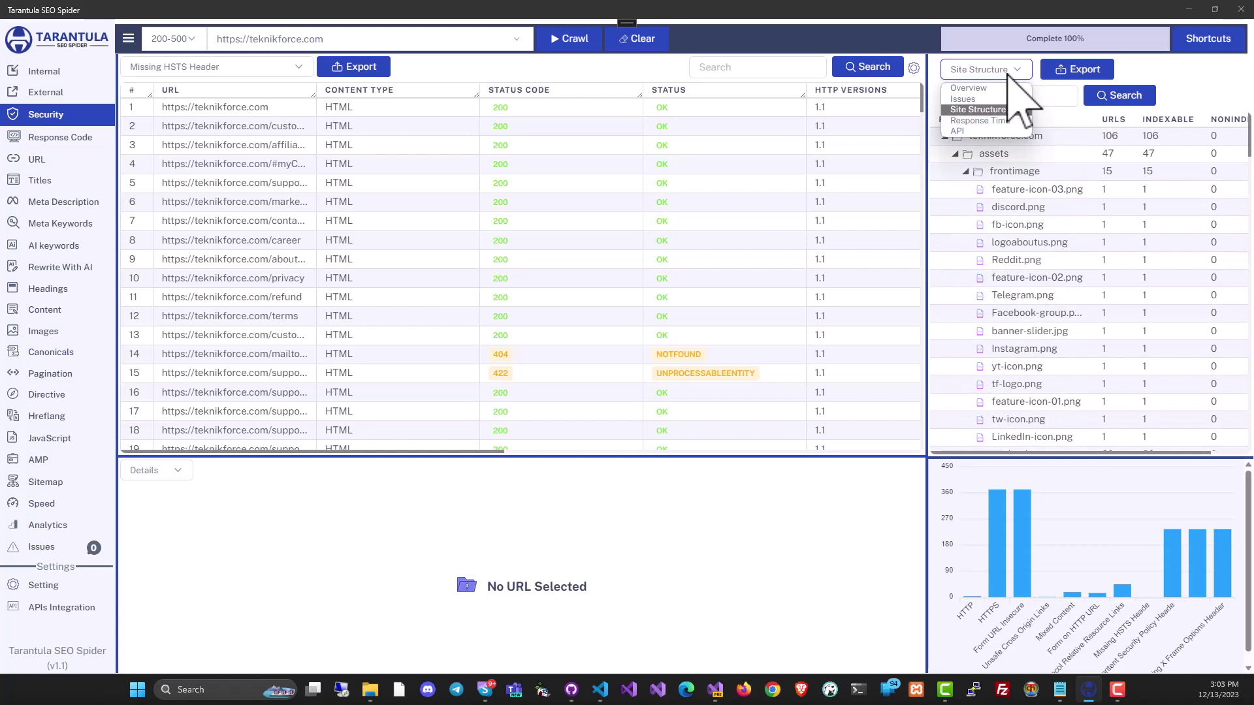
click(979, 128)
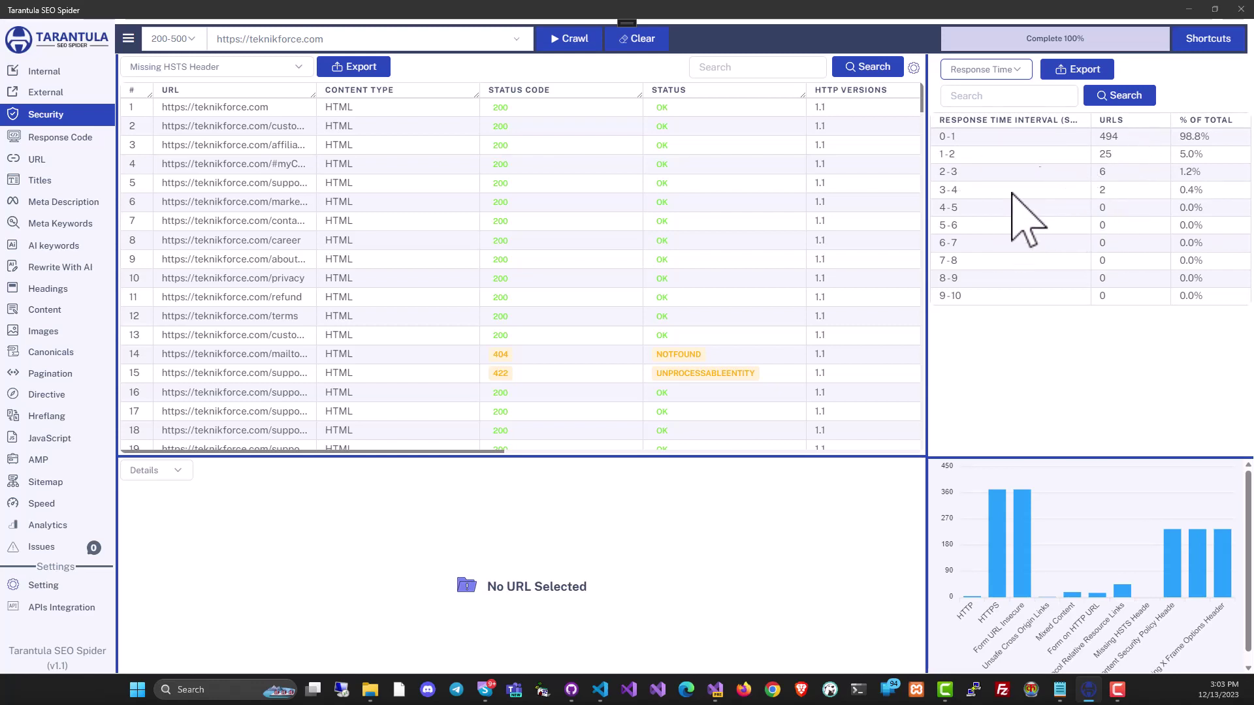
click(985, 70)
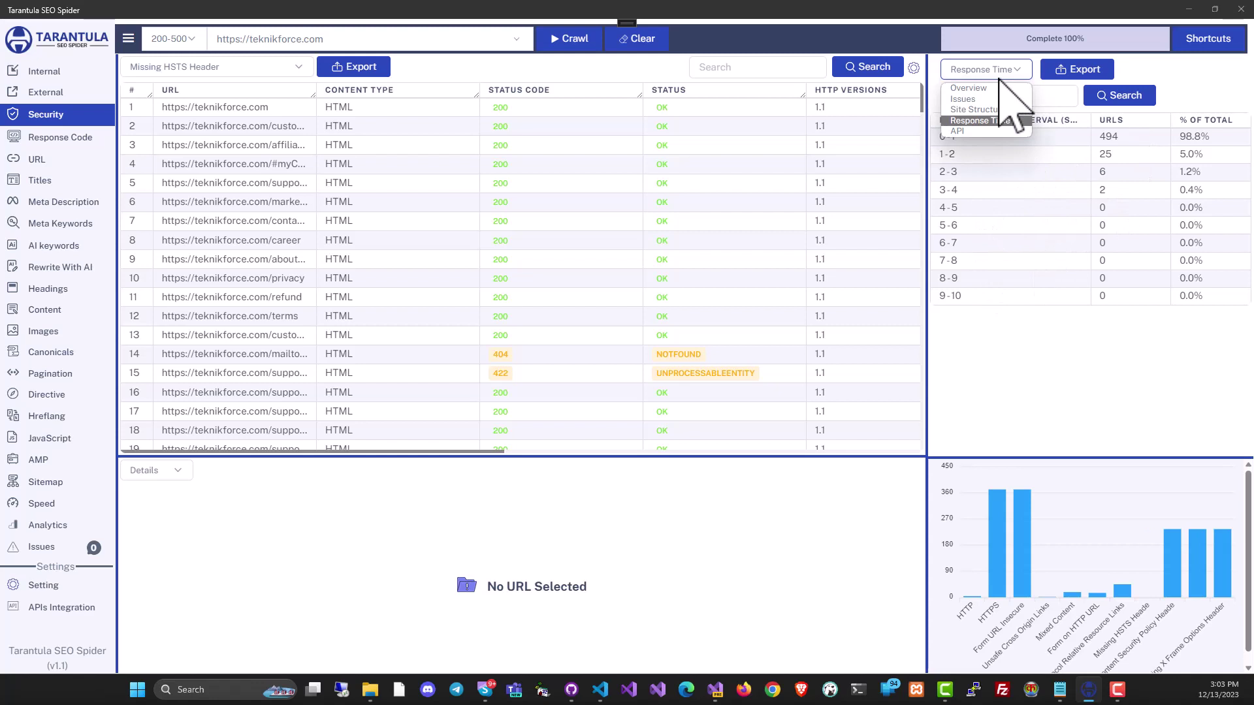
click(960, 130)
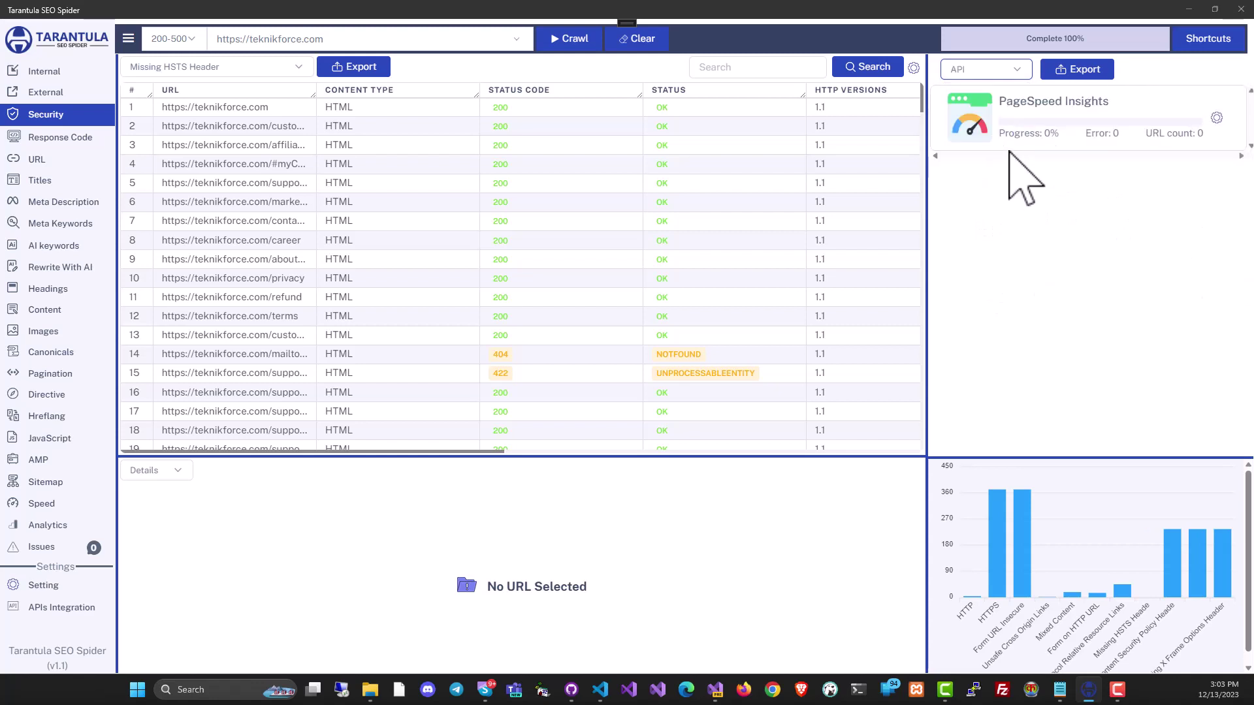
click(984, 69)
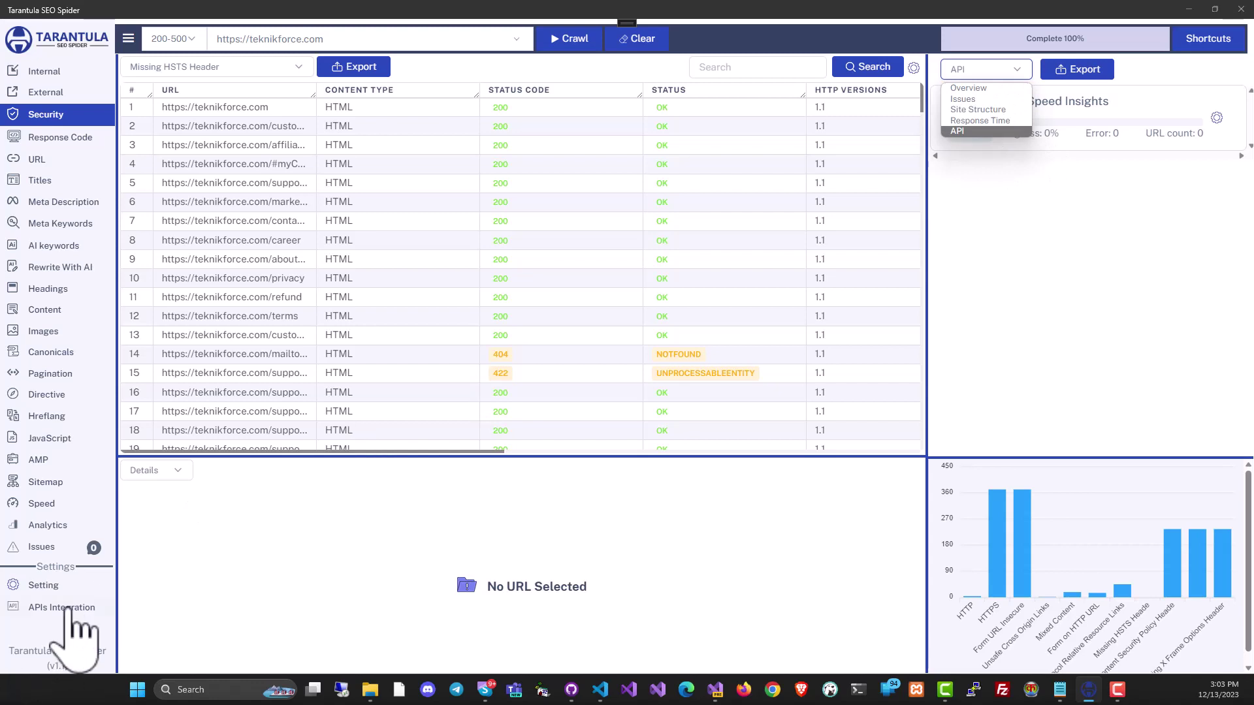
- Return to the overview, open Internal URLs, and inspect the WP YT Blogger page
click(970, 88)
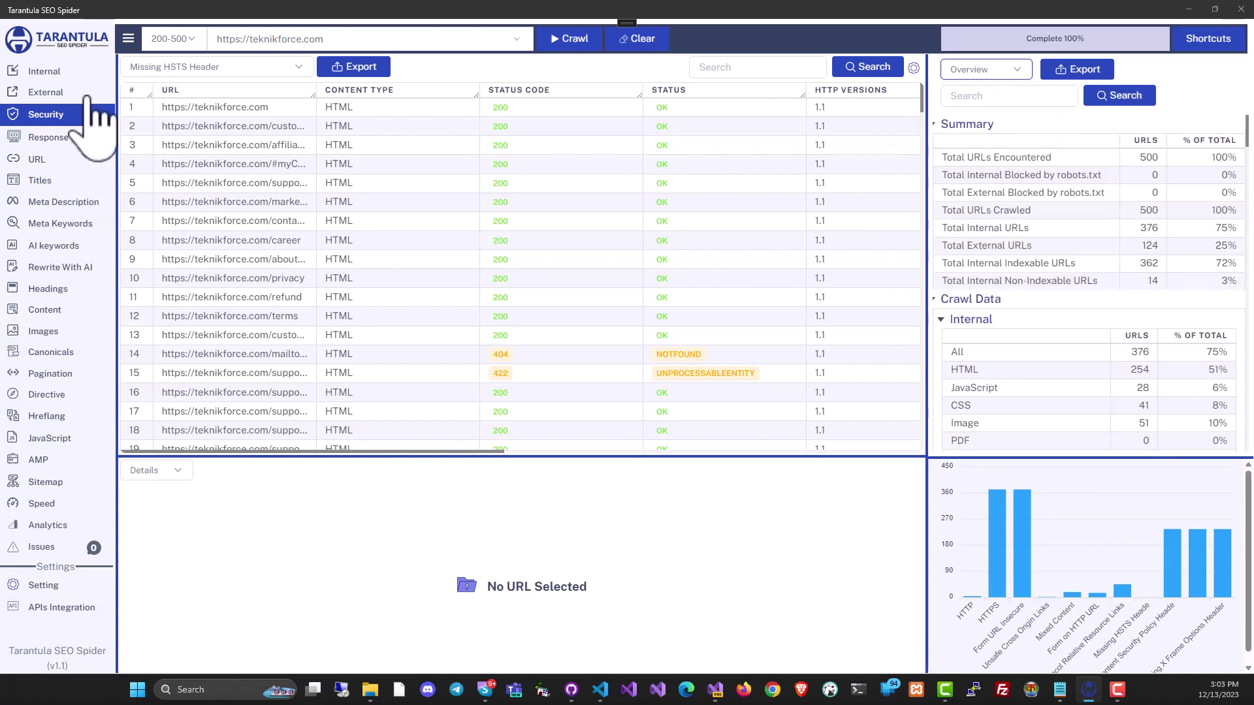
click(45, 71)
drag(265, 126, 250, 144)
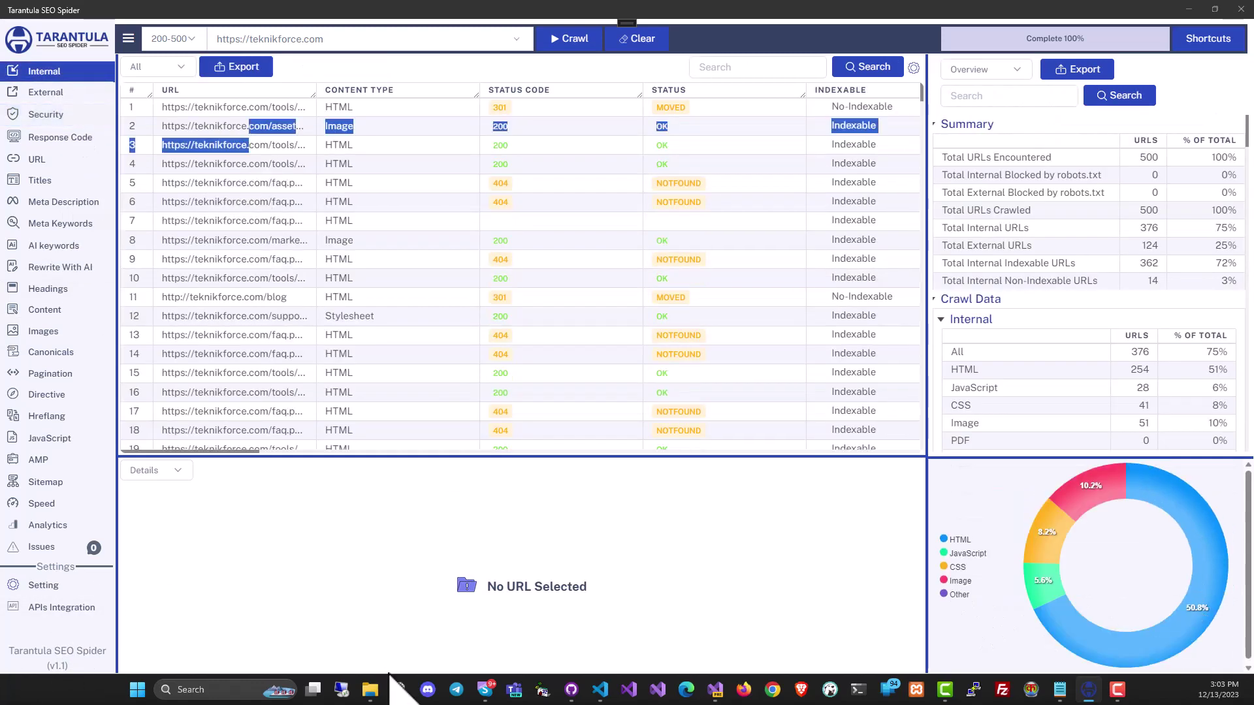
click(235, 183)
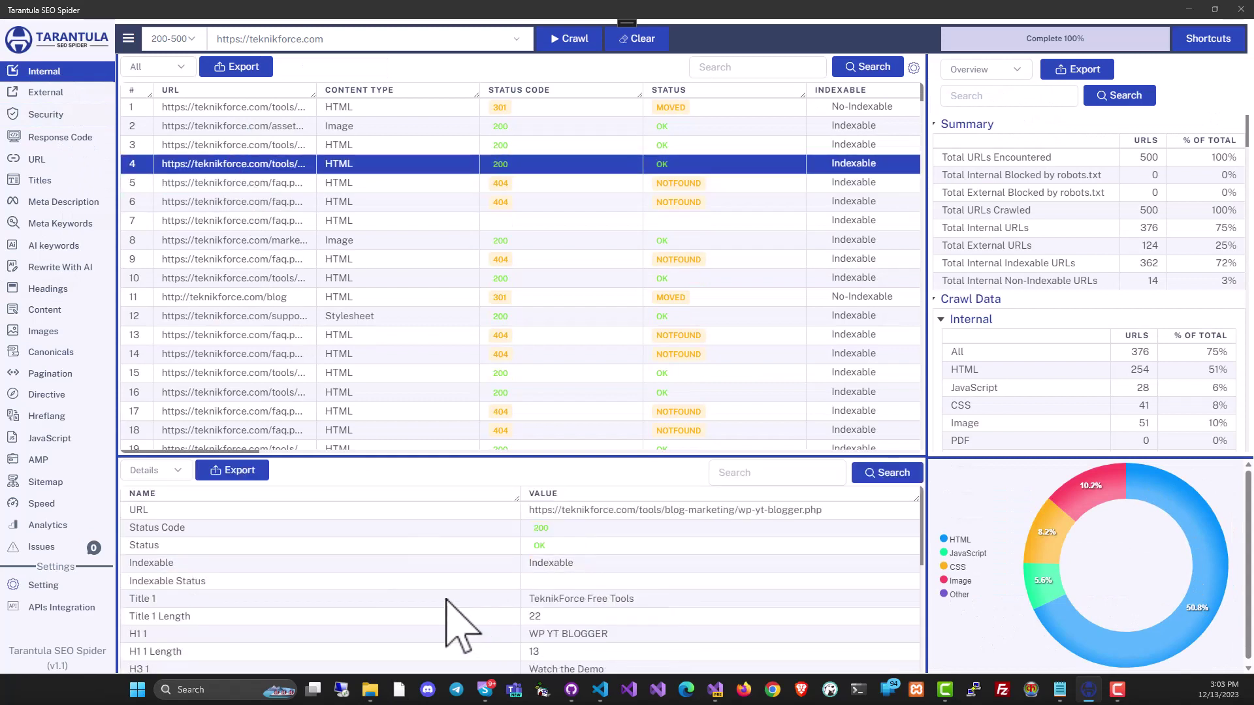
scroll(339, 549, down, 1)
scroll(338, 548, up, 1)
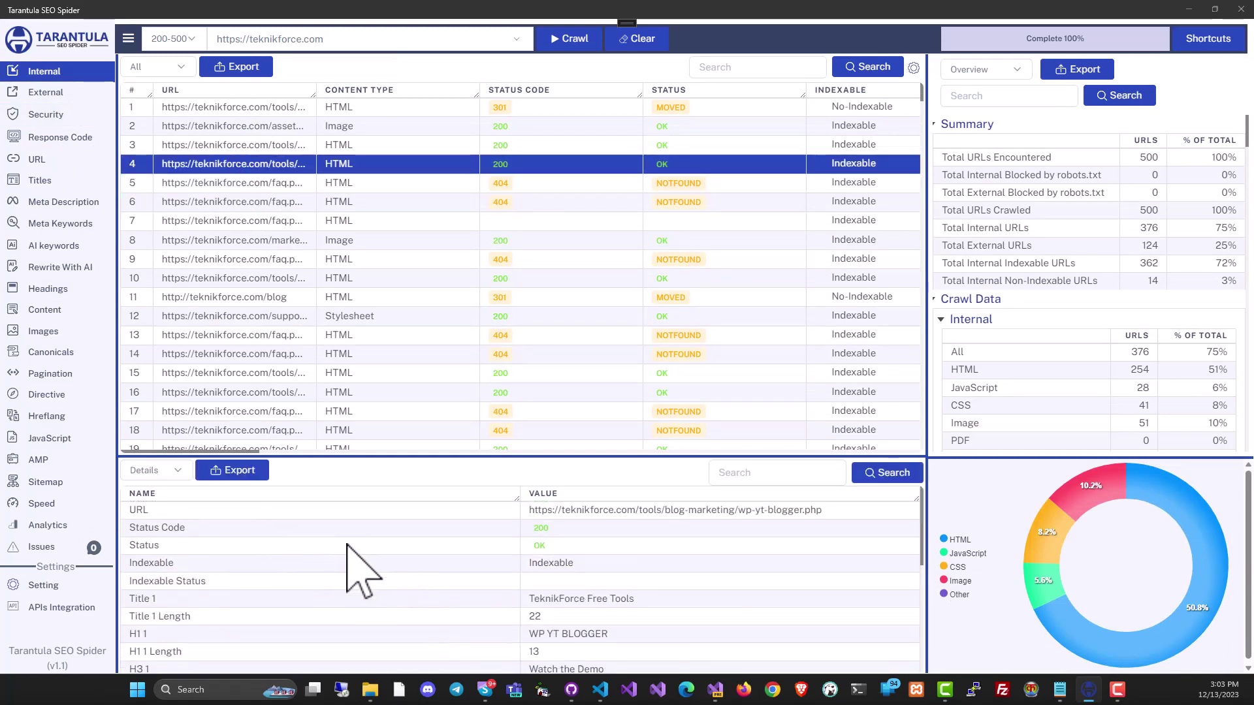
scroll(431, 548, down, 2)
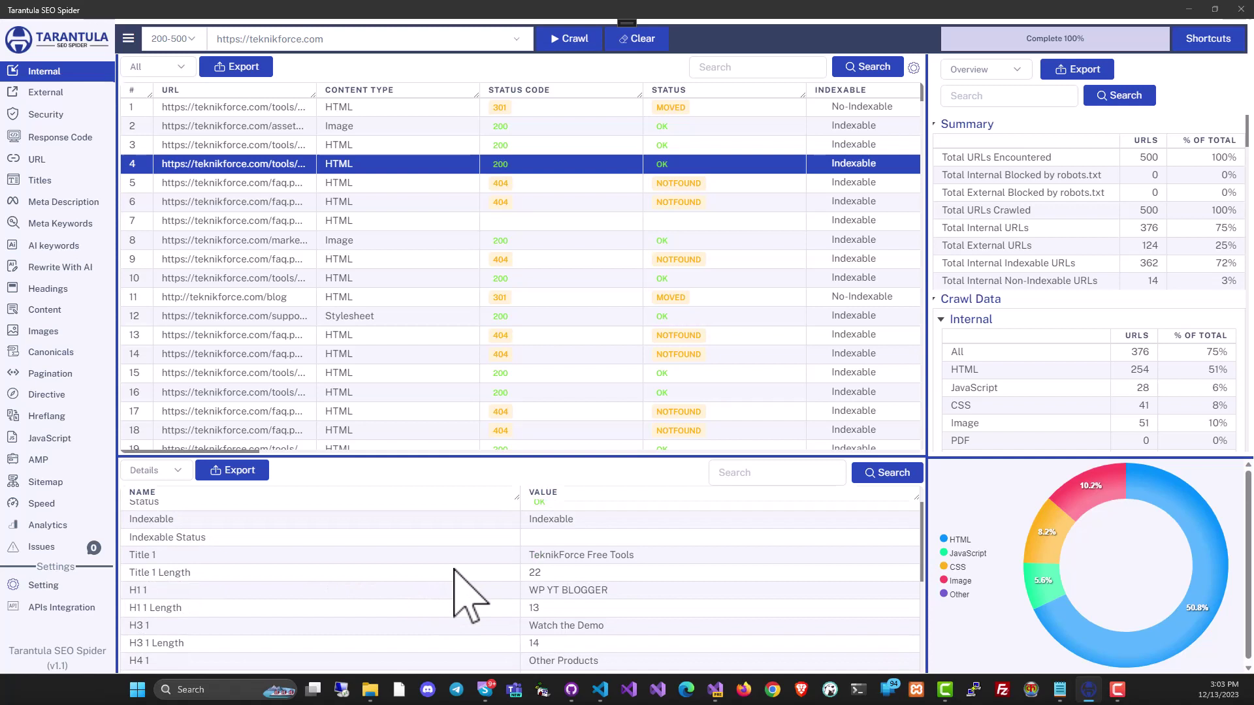
scroll(430, 578, down, 2)
scroll(432, 578, down, 2)
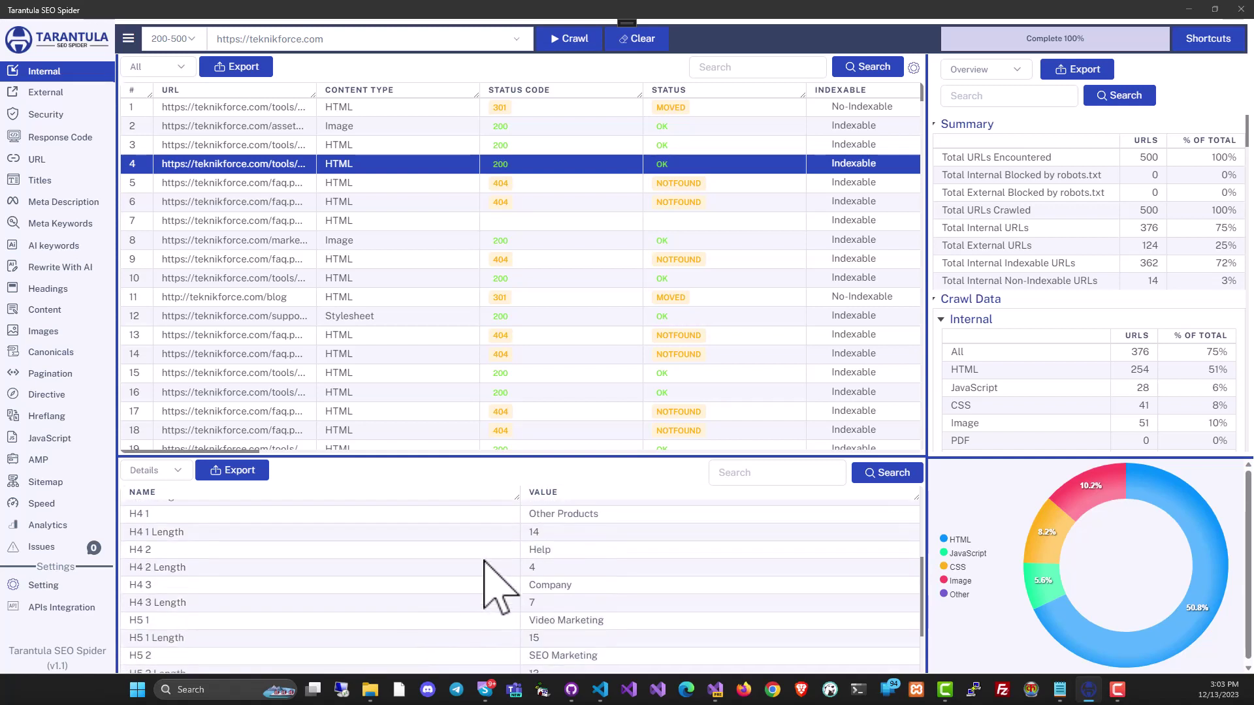
scroll(470, 588, down, 2)
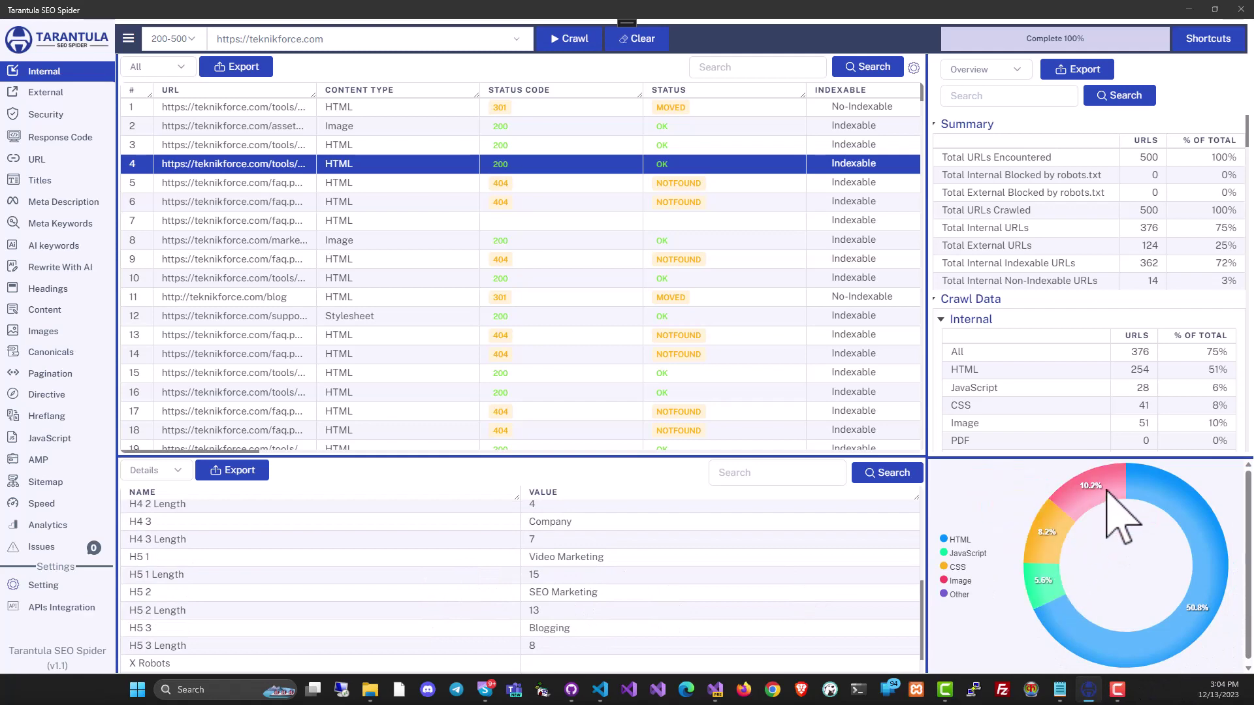
- Inspect more crawled URLs' details, including the markethero logo image
click(422, 319)
click(44, 310)
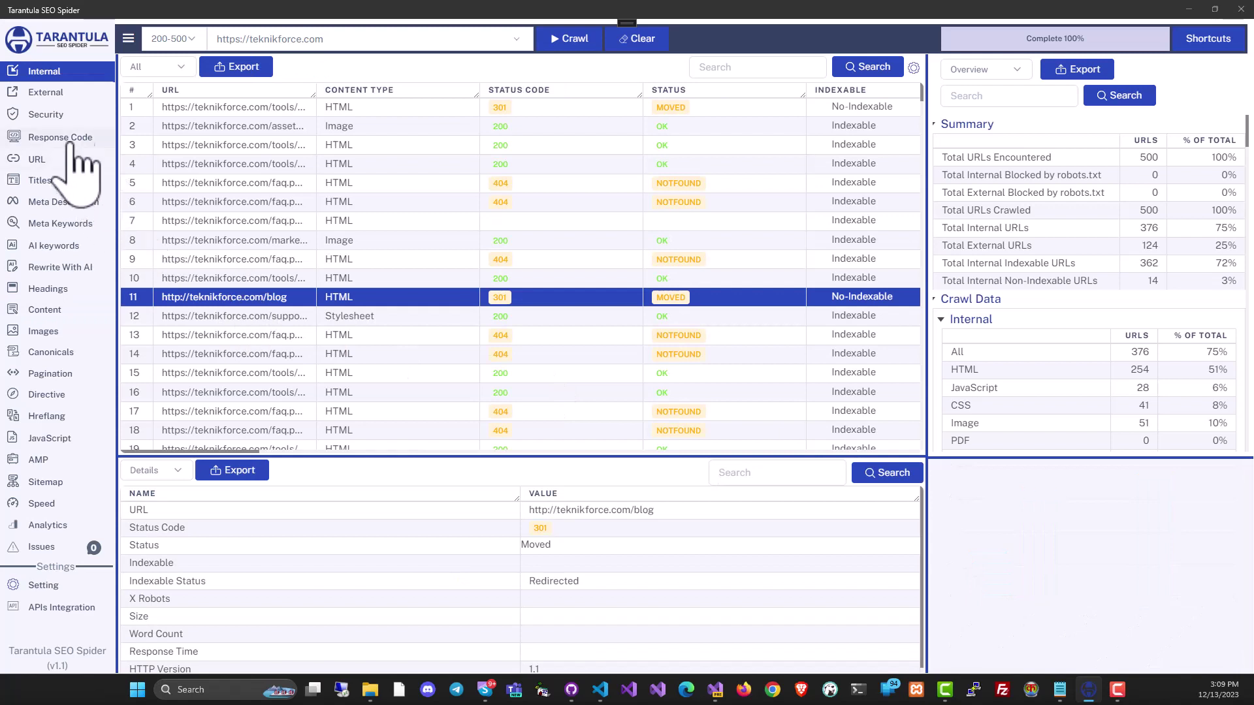
click(264, 240)
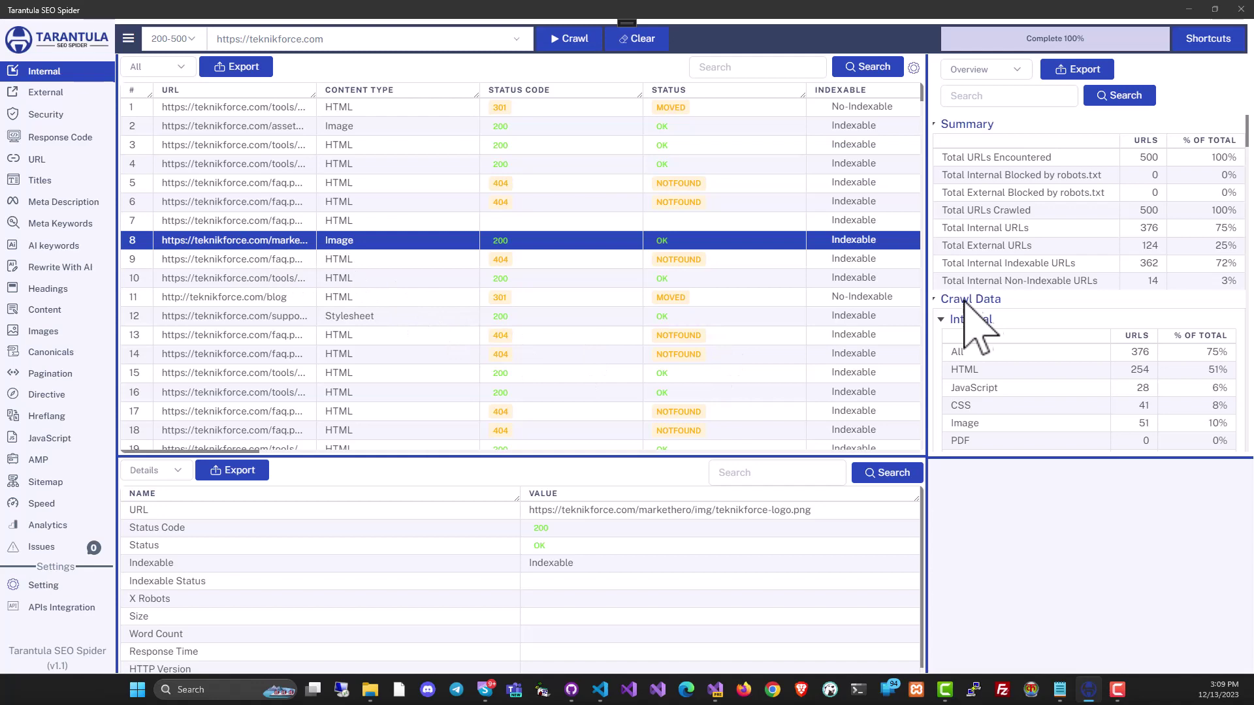
click(1208, 38)
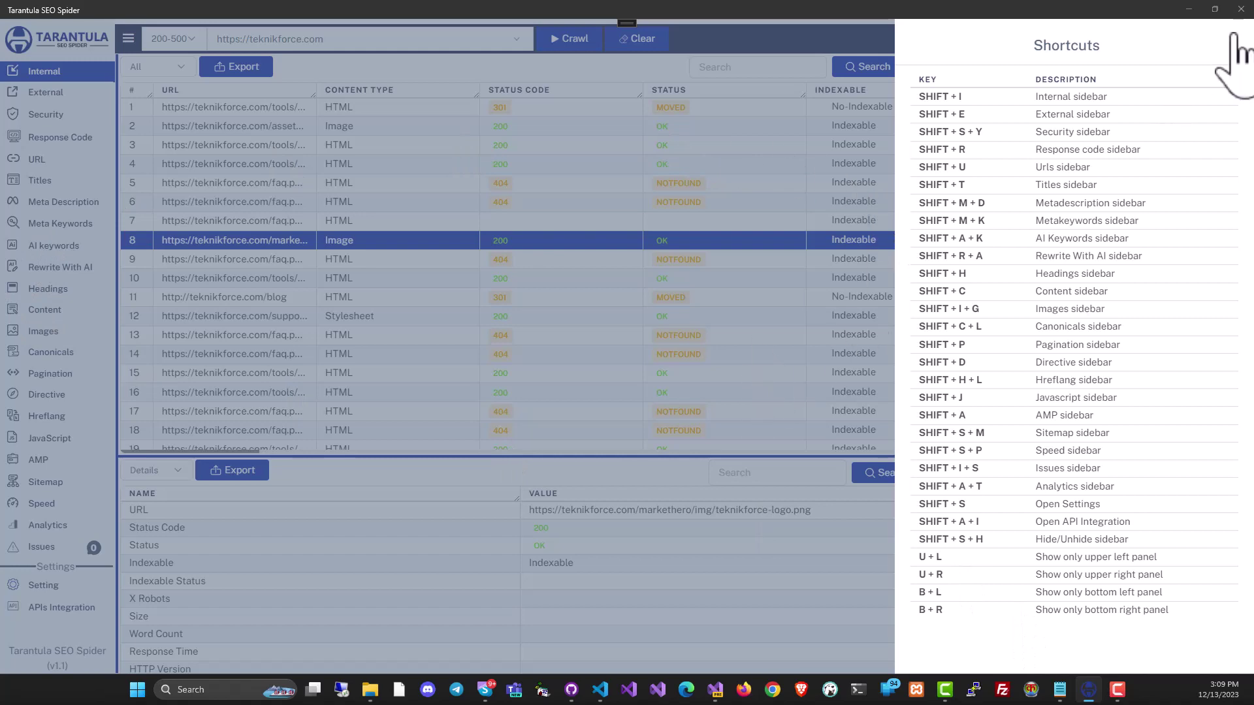
click(1236, 54)
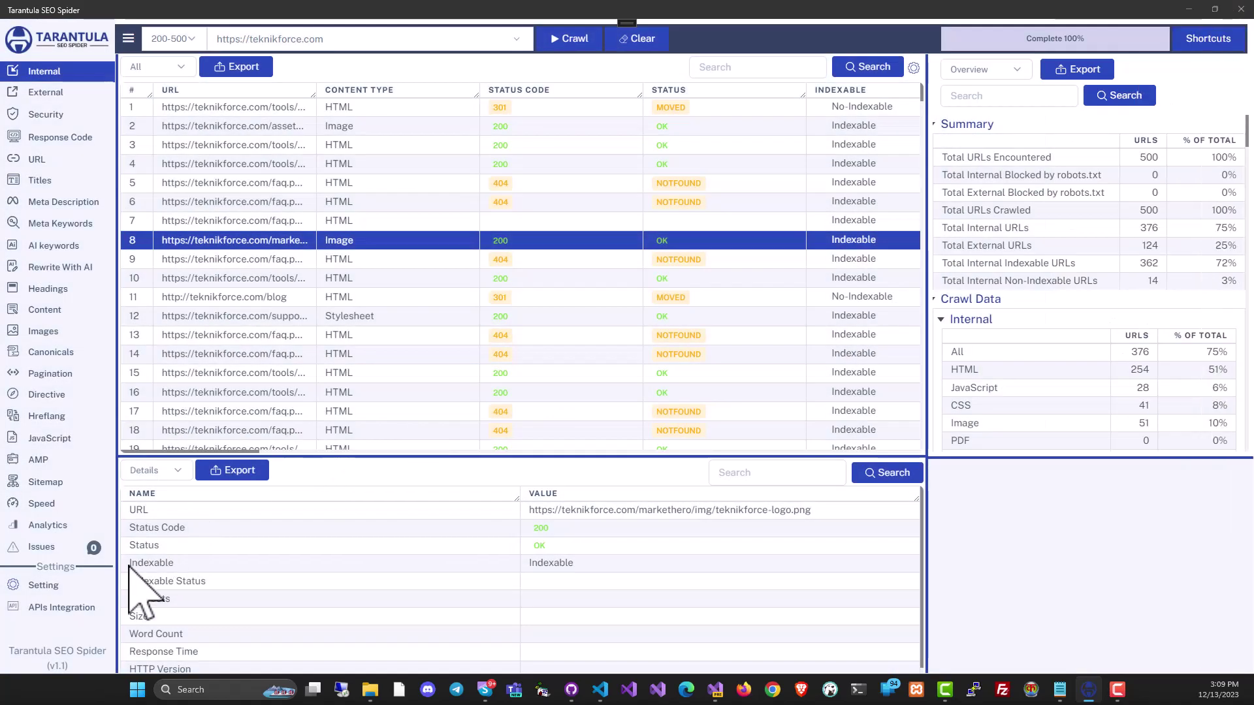
click(43, 585)
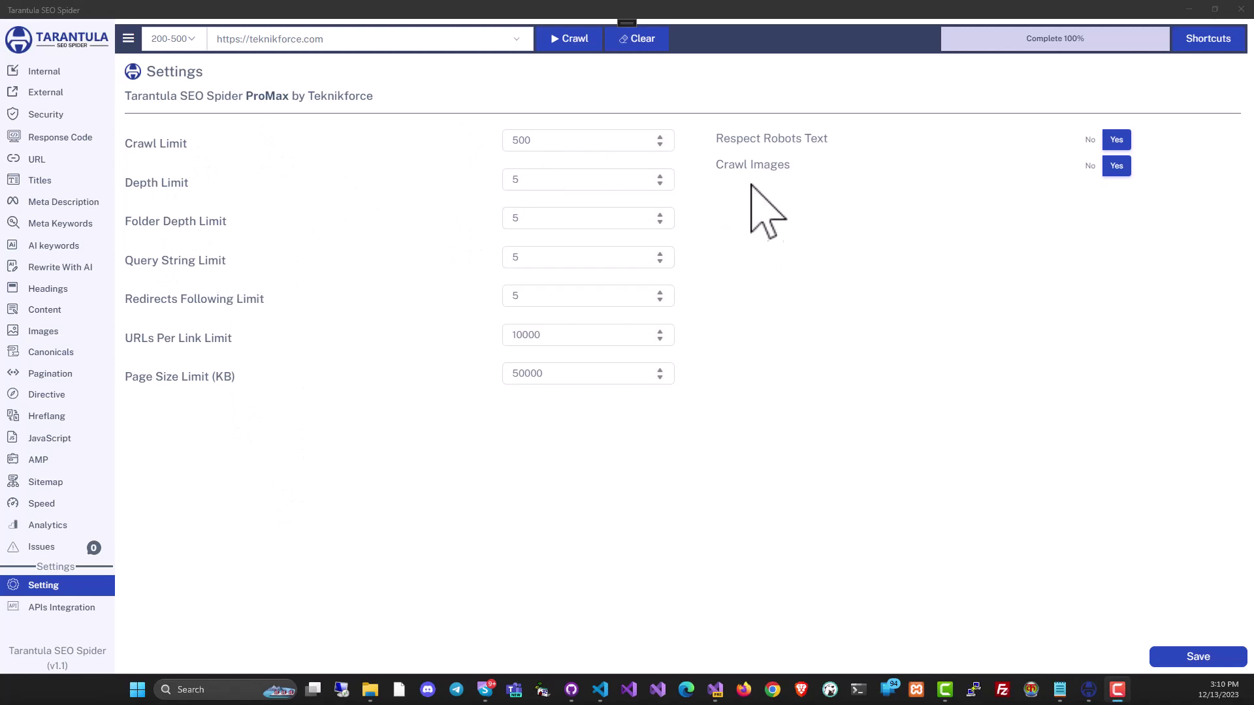
click(45, 71)
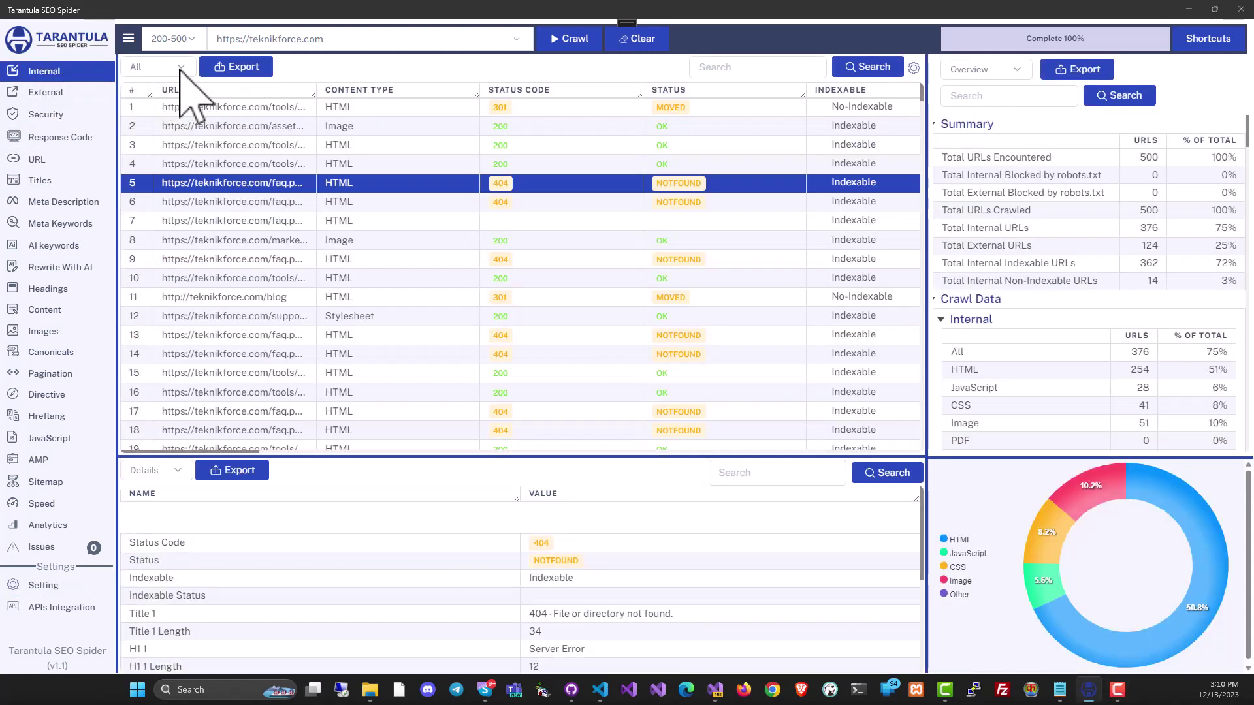
click(243, 67)
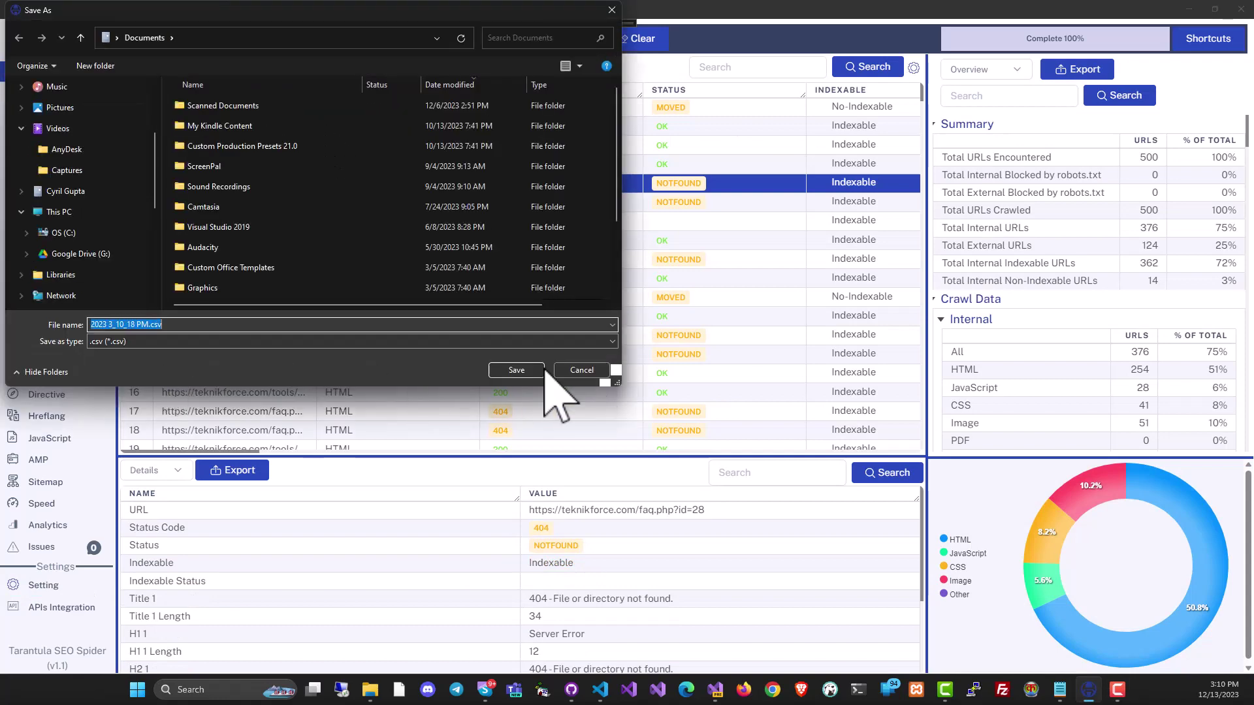
click(588, 371)
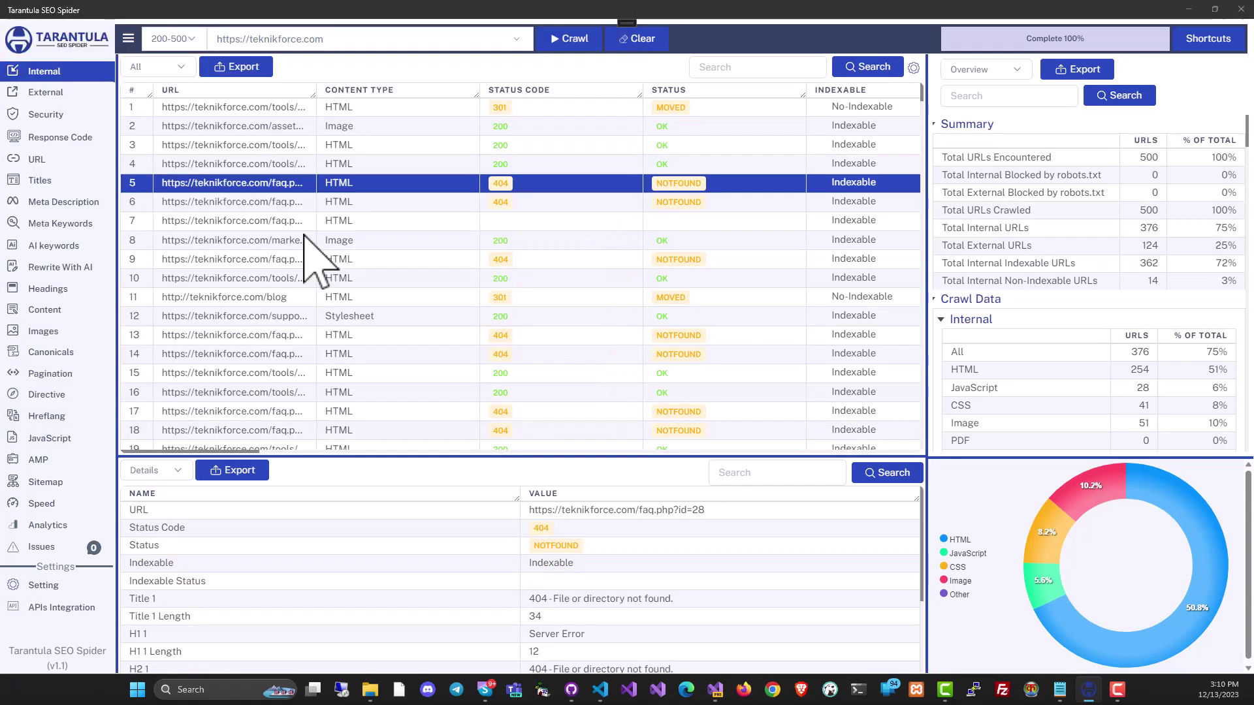
click(303, 240)
click(294, 278)
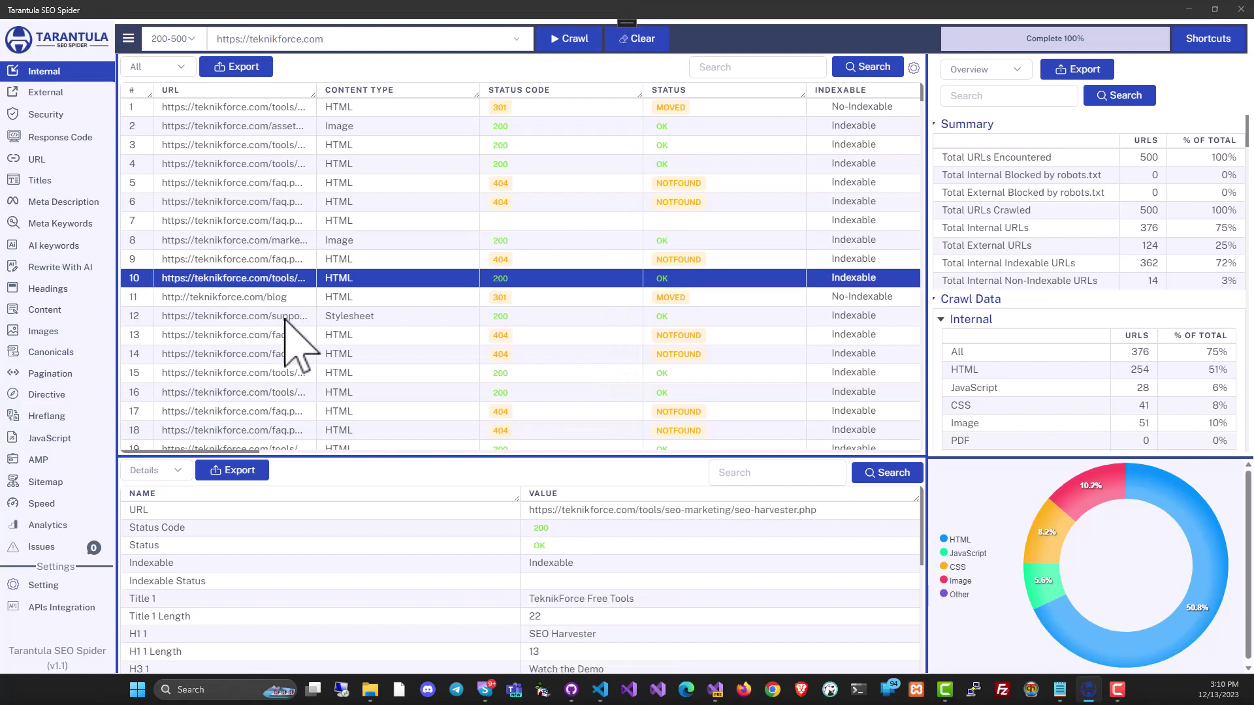
click(295, 317)
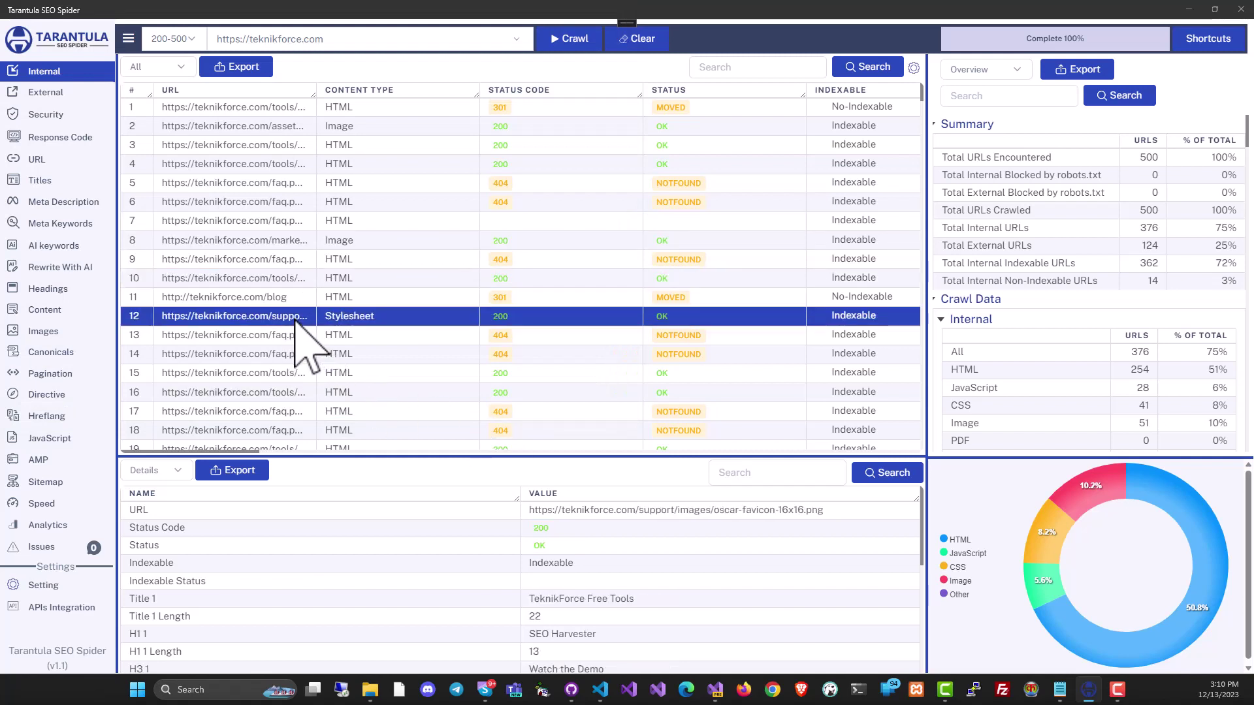
click(298, 240)
click(284, 184)
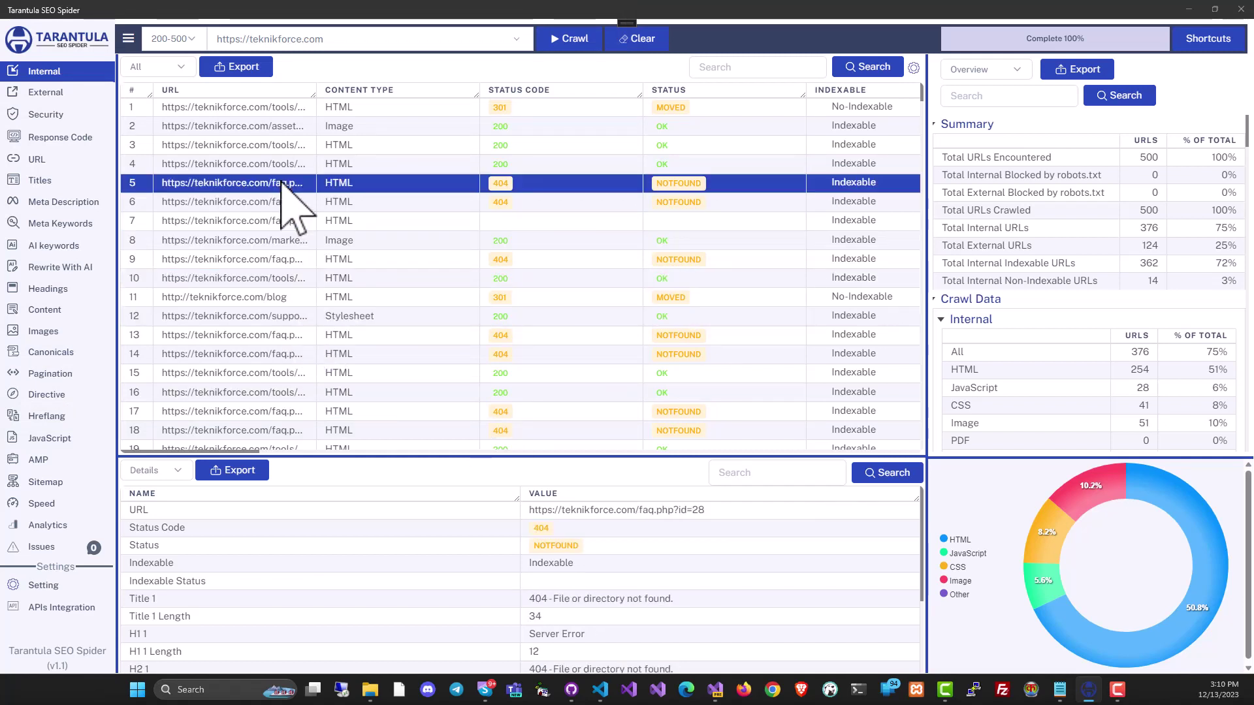